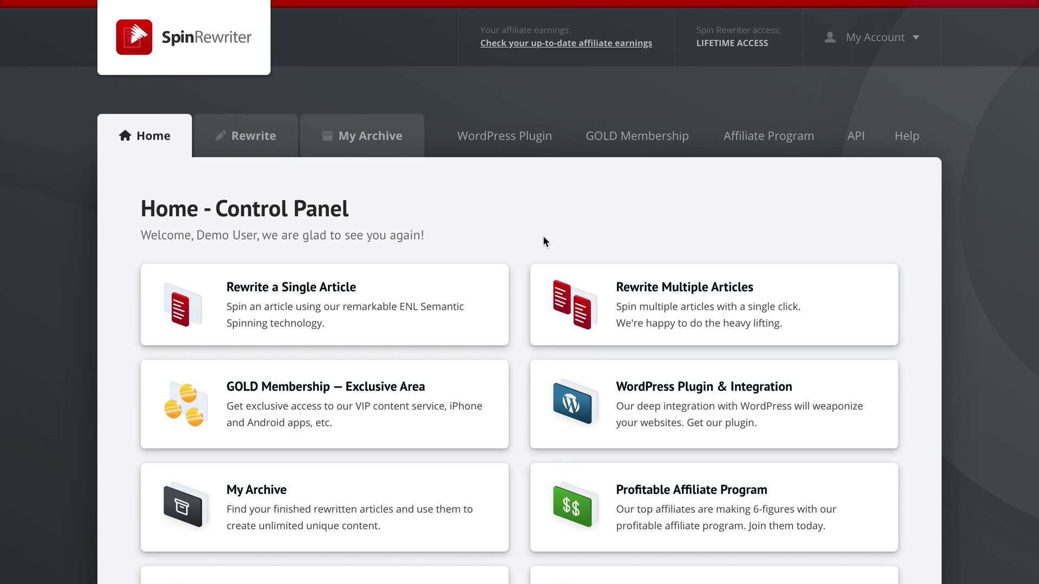
# Paste the 554-word 'Porsche or Ferrari?' article into the single-article rewrite box
pyautogui.click(418, 287)
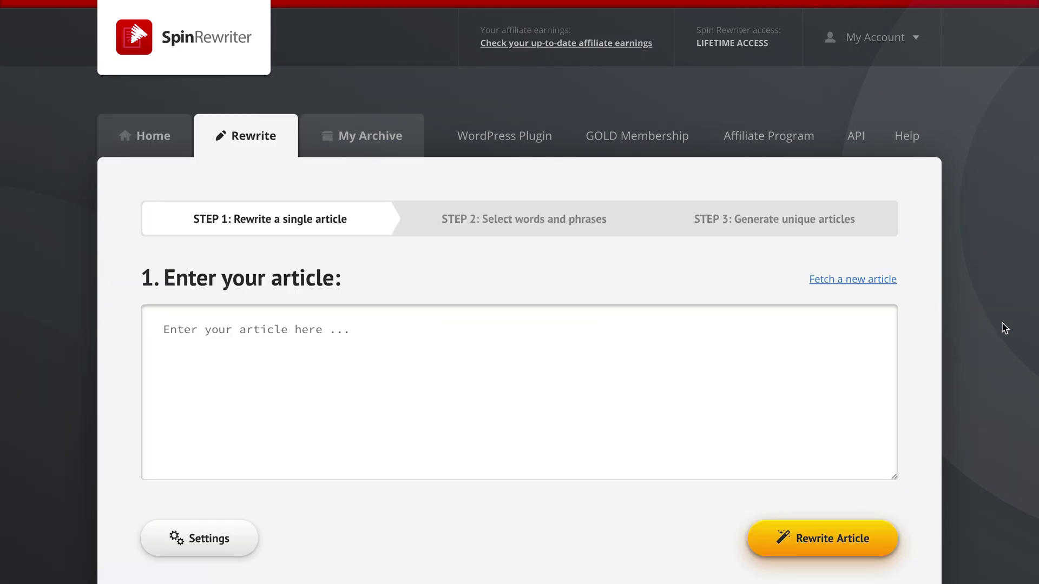
pyautogui.scroll(-1, 1005, 328)
pyautogui.click(541, 352)
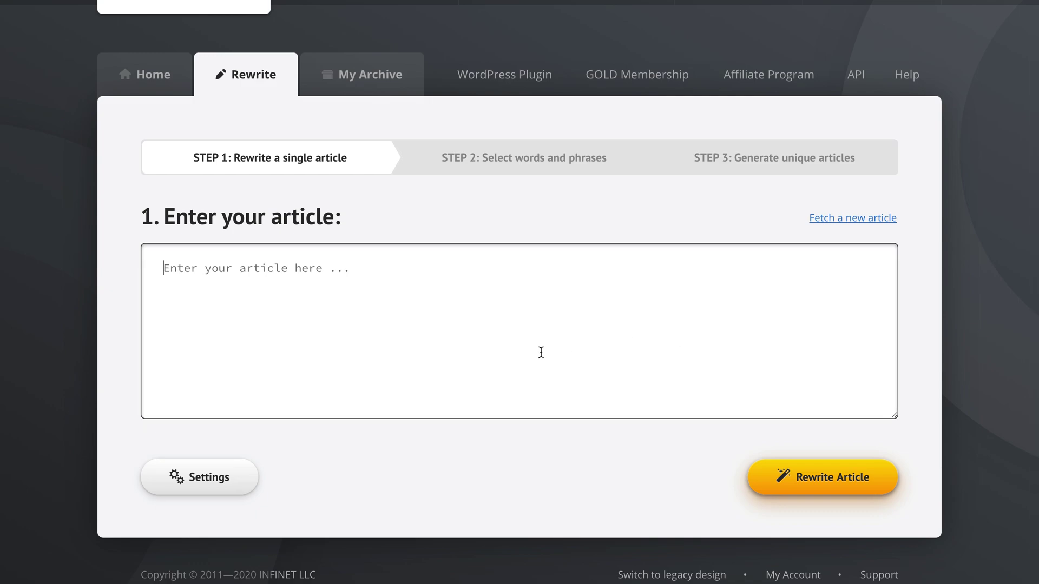
pyautogui.hotkey('ctrl', 'v')
pyautogui.scroll(10, 541, 353)
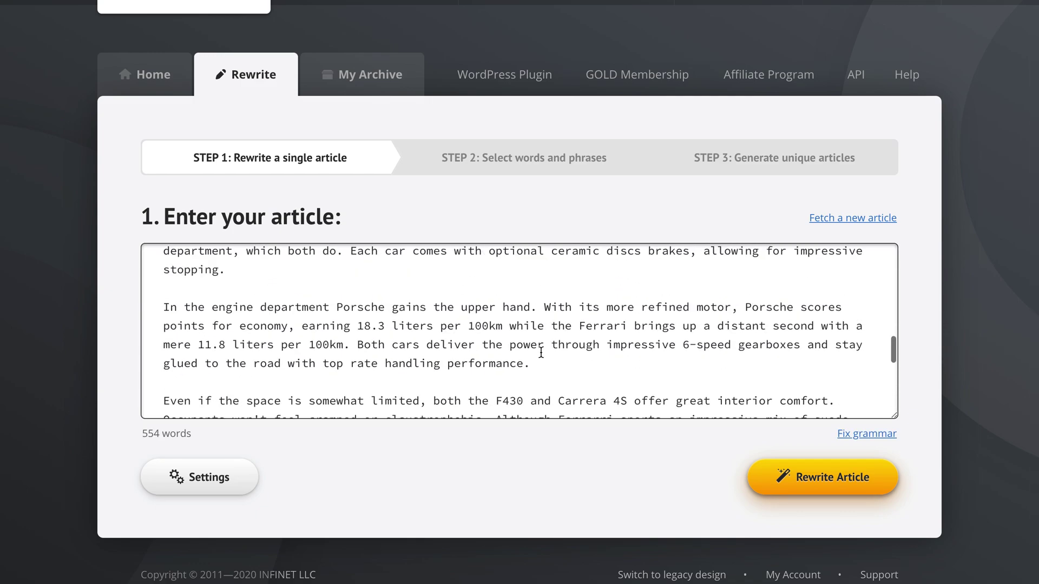
pyautogui.scroll(5, 542, 352)
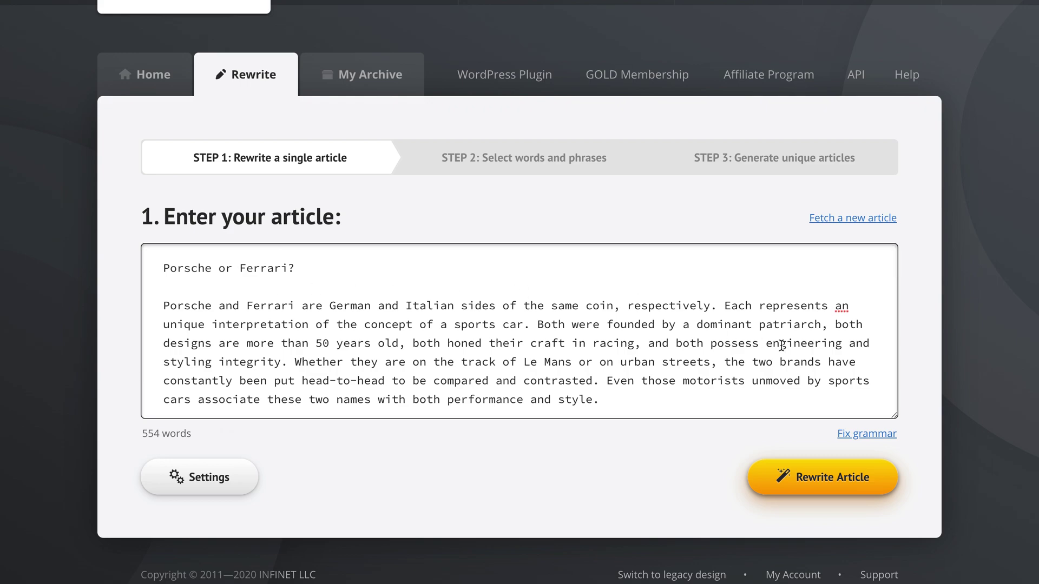
pyautogui.click(919, 352)
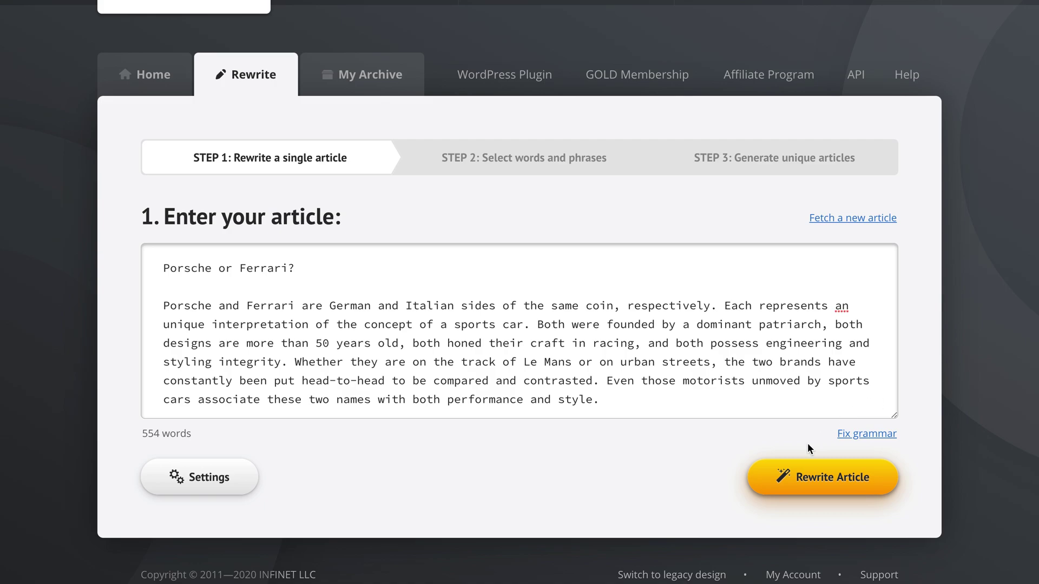
# Submit the article for analysis and stay on Step 2 by cancelling the leave-site prompt
pyautogui.click(828, 483)
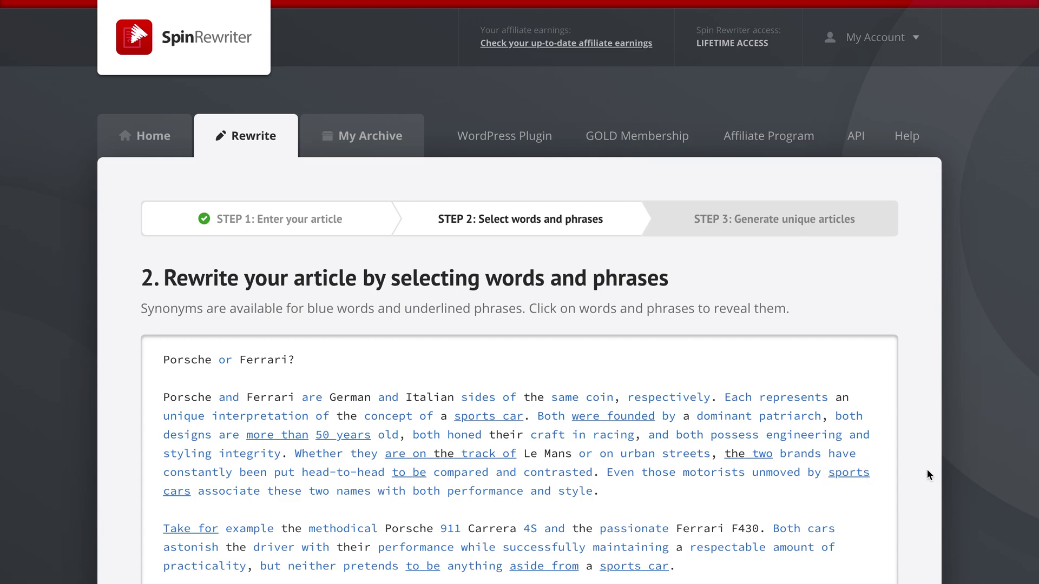
pyautogui.scroll(-3, 926, 470)
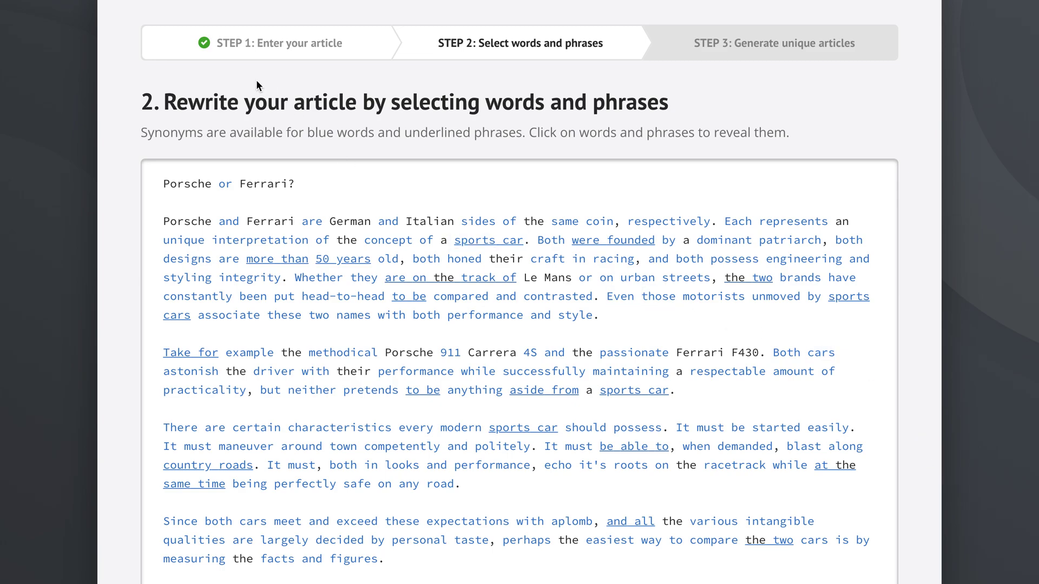
pyautogui.click(261, 48)
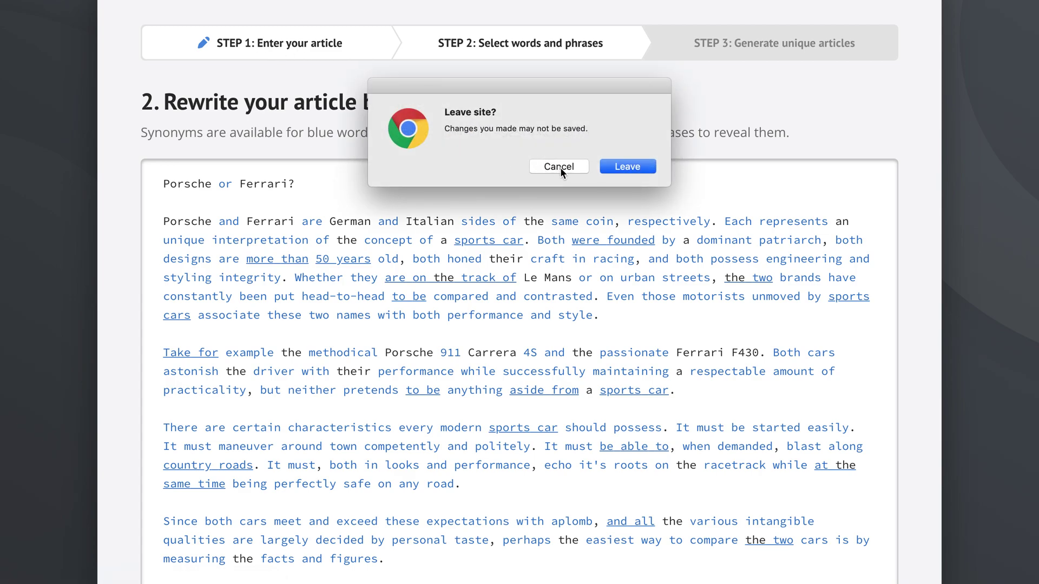
pyautogui.click(560, 167)
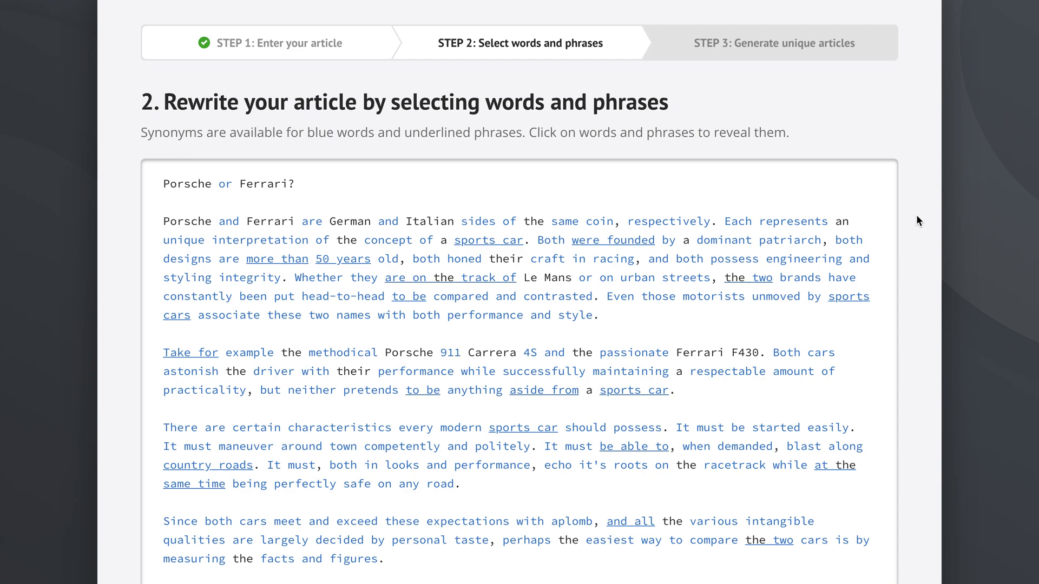
pyautogui.scroll(-1, 916, 296)
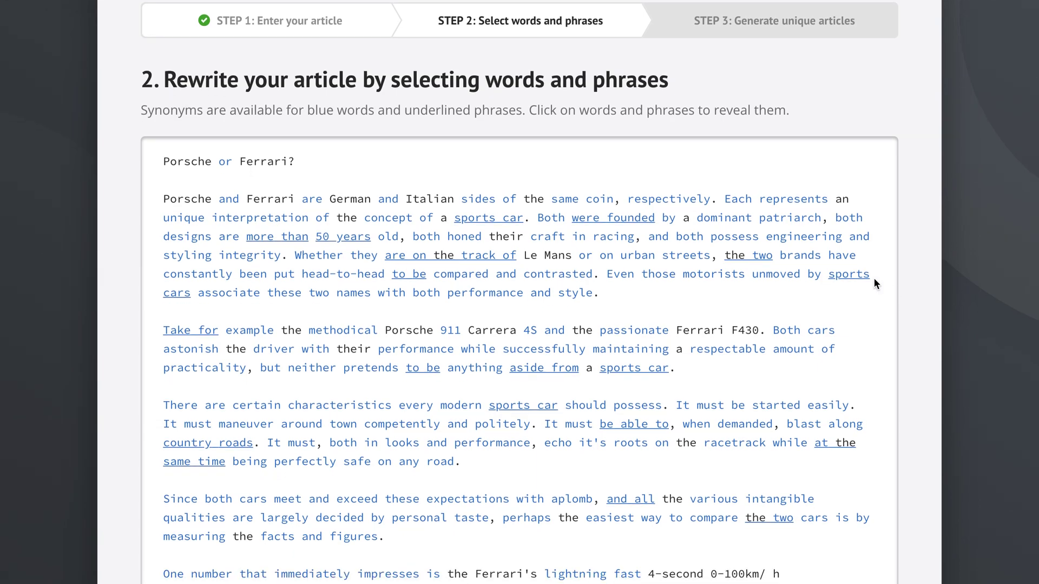
# Add 'specifically' as a synonym for 'respectively', then open the rewriting settings
pyautogui.click(661, 201)
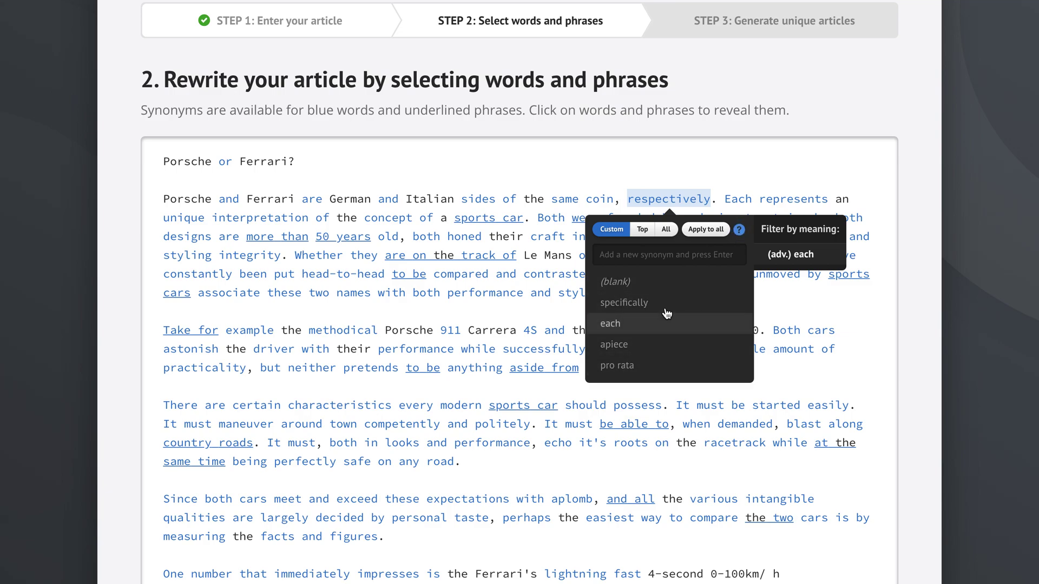
pyautogui.click(639, 310)
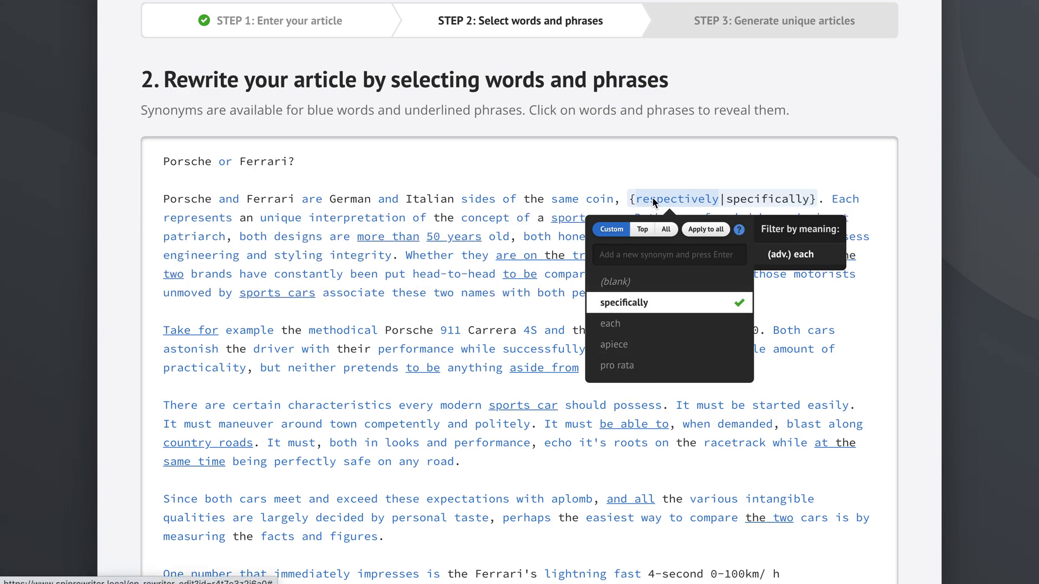
pyautogui.click(629, 164)
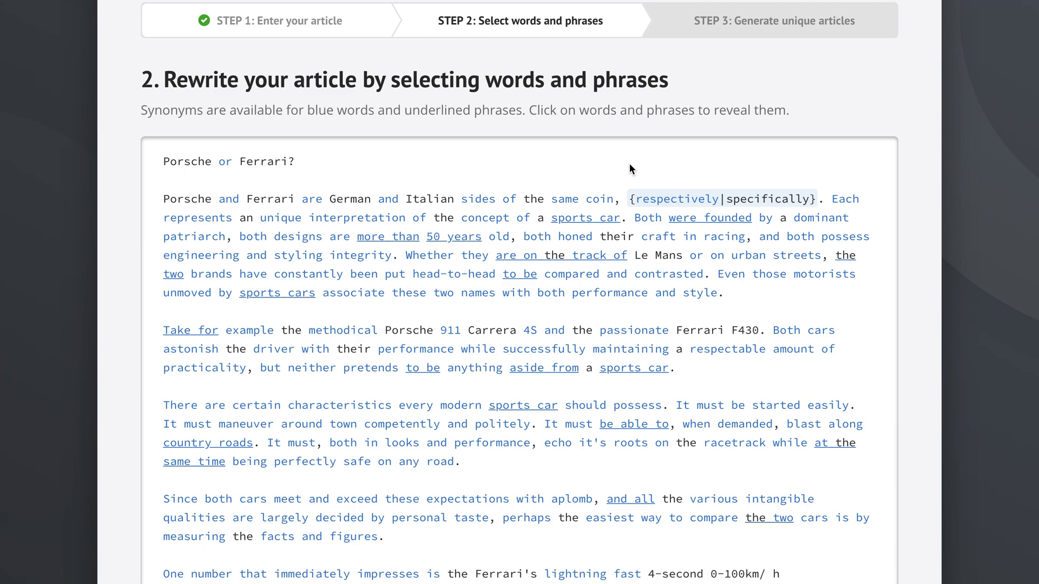
pyautogui.scroll(-10, 922, 322)
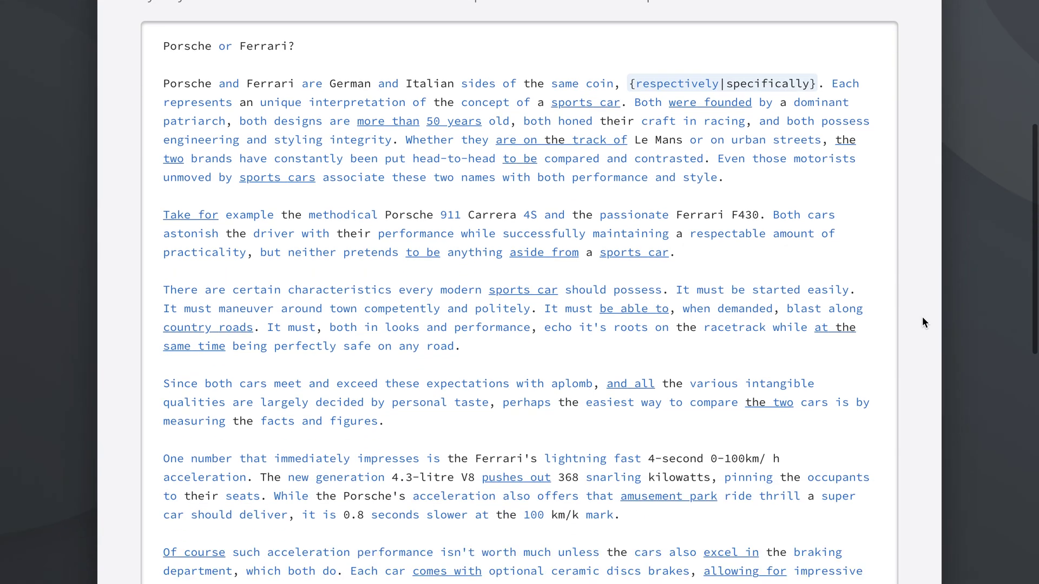
pyautogui.scroll(-3, 922, 323)
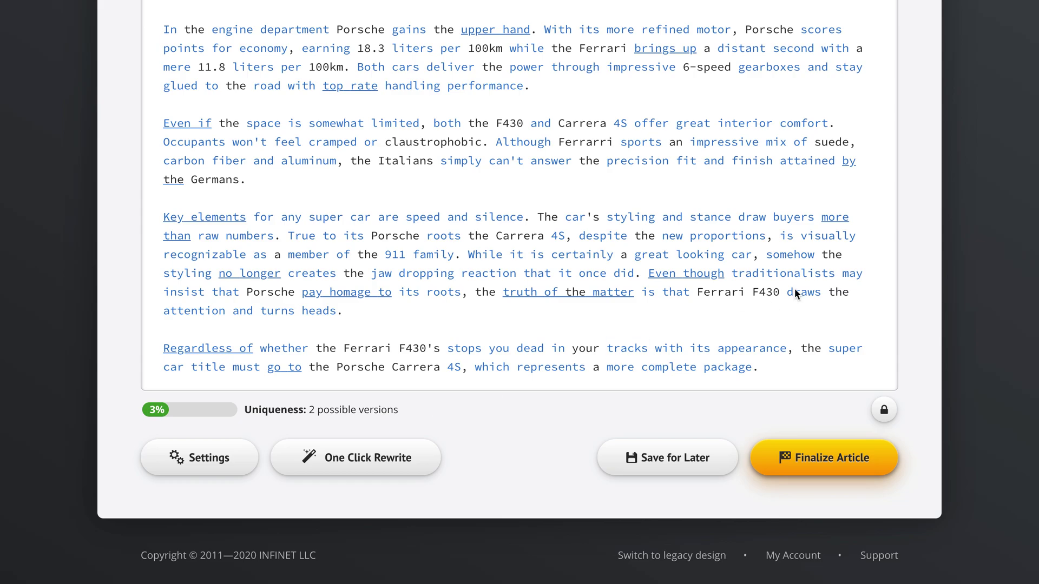
pyautogui.scroll(15, 914, 155)
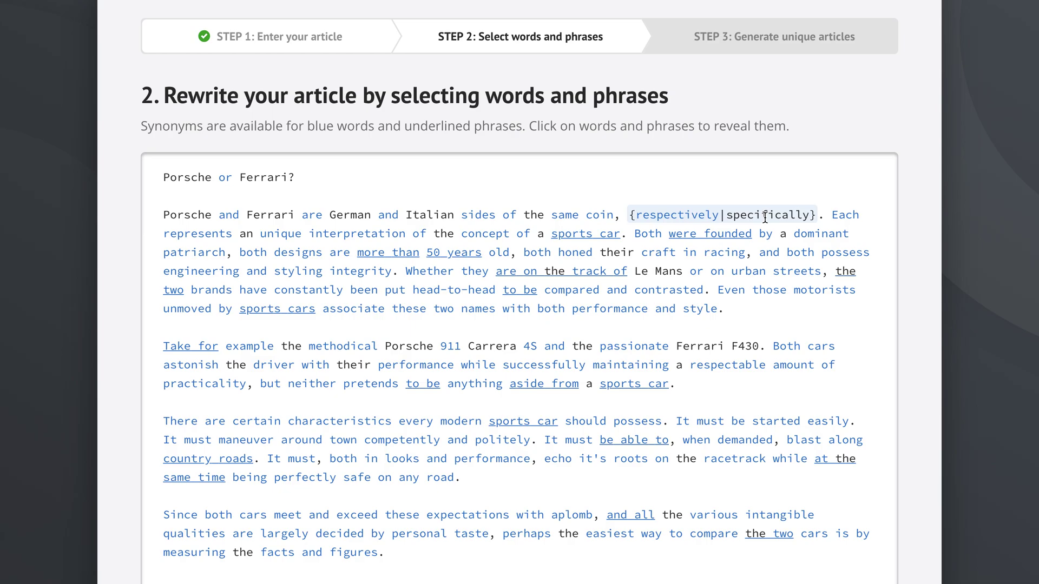
pyautogui.scroll(-12, 915, 321)
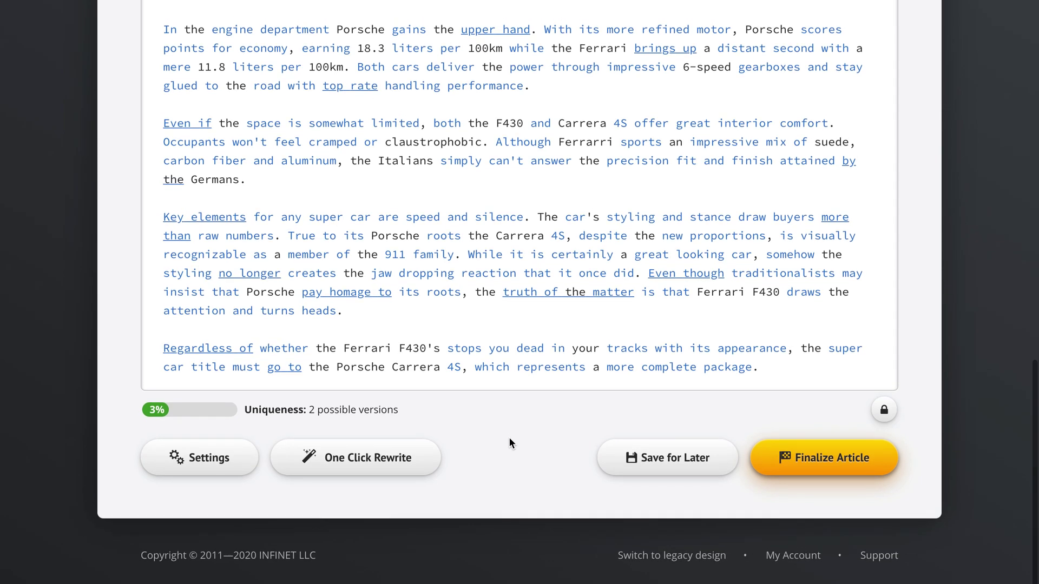
pyautogui.click(200, 464)
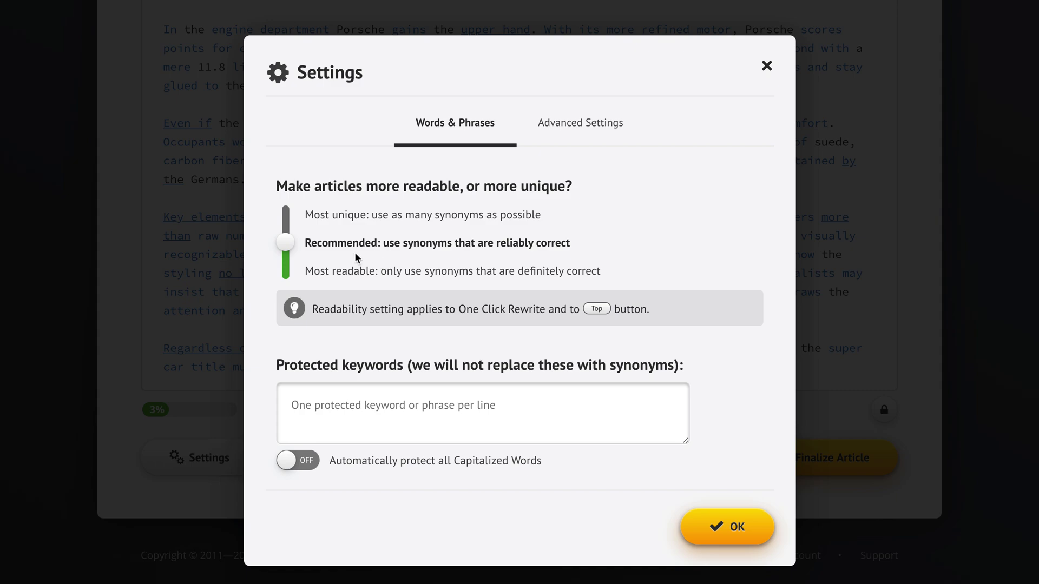
pyautogui.click(340, 217)
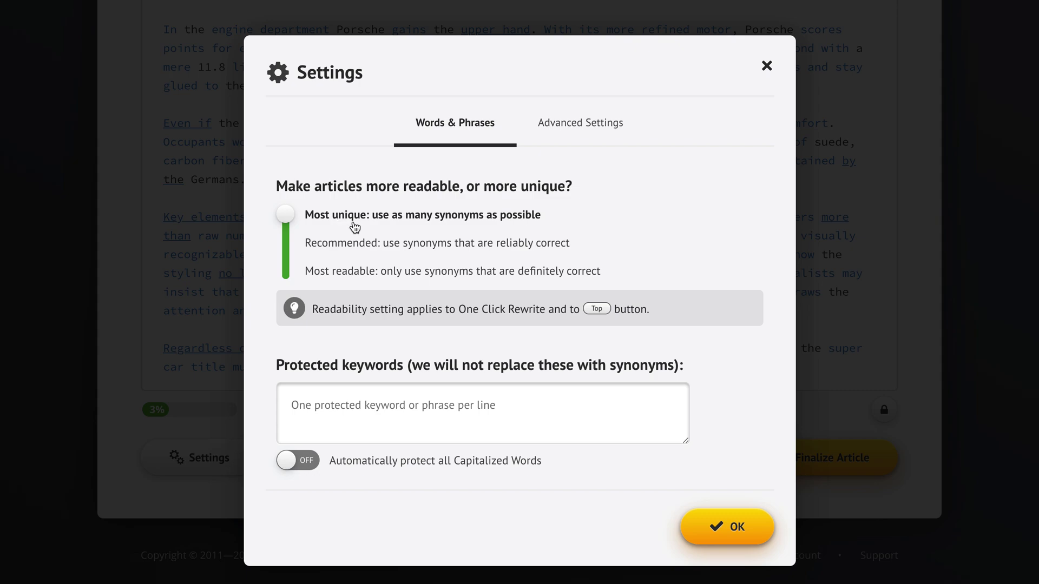
pyautogui.click(356, 246)
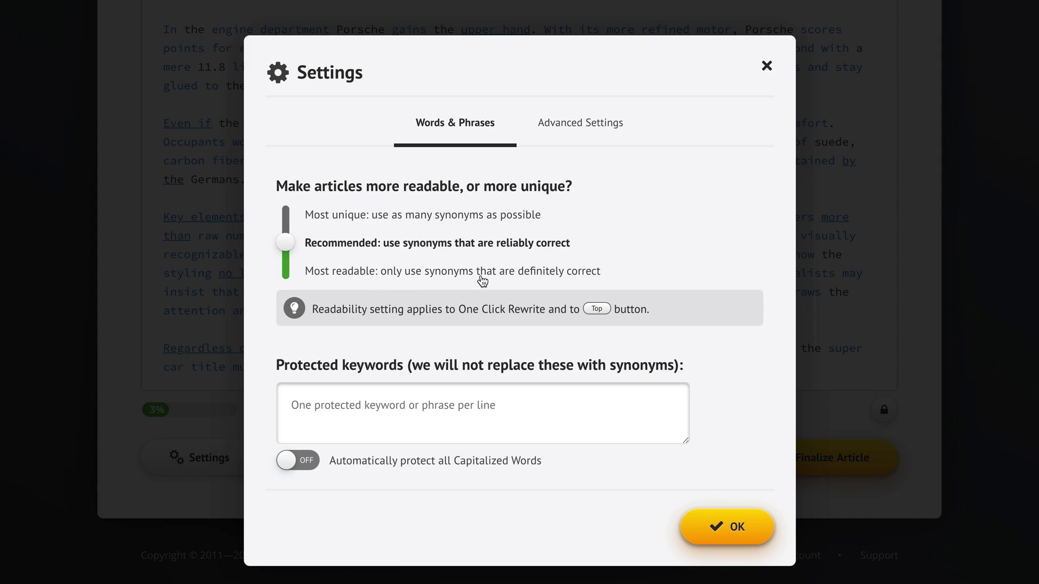
pyautogui.click(348, 279)
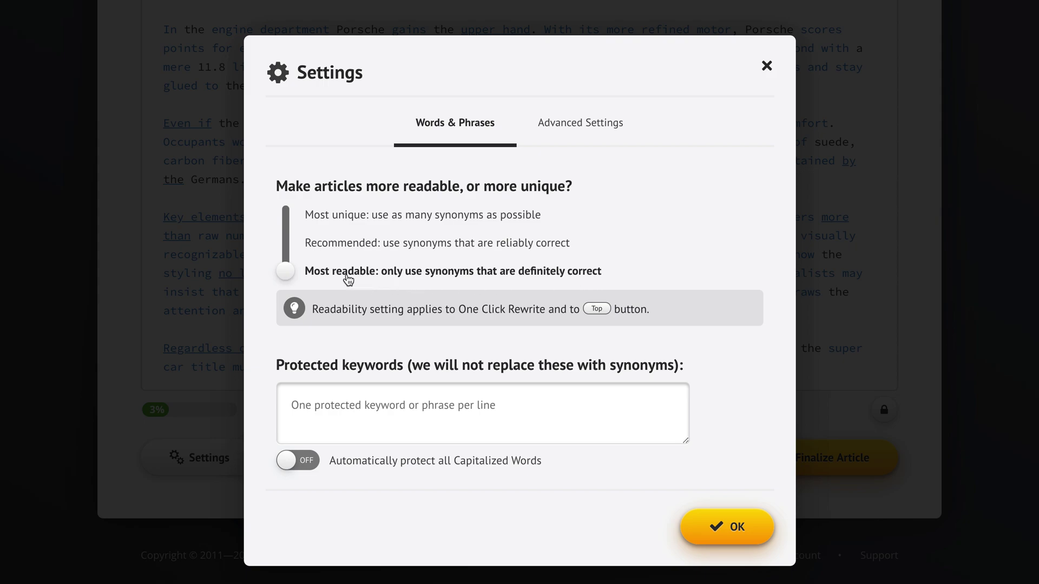
pyautogui.click(339, 246)
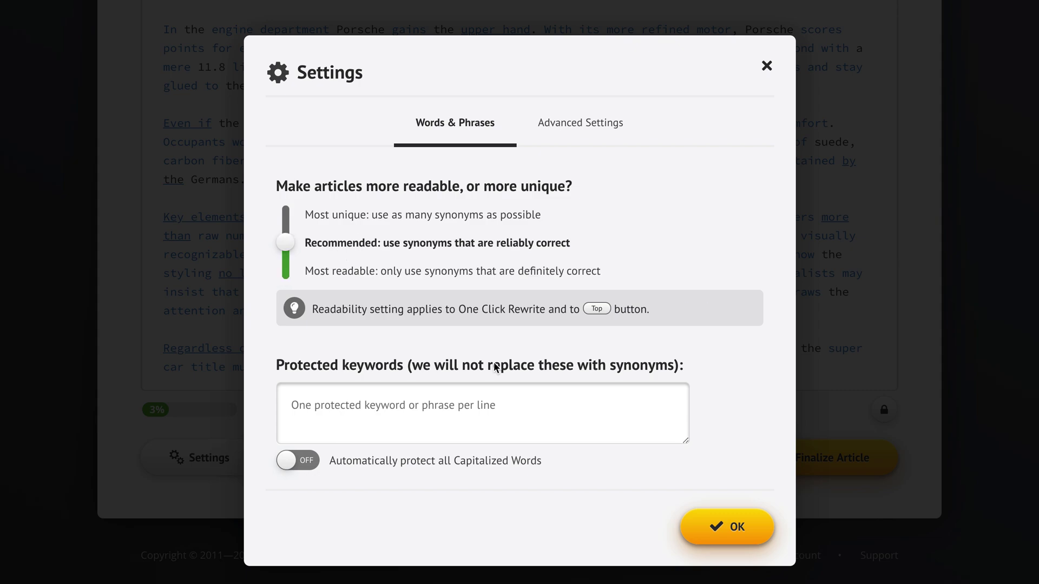
pyautogui.click(724, 526)
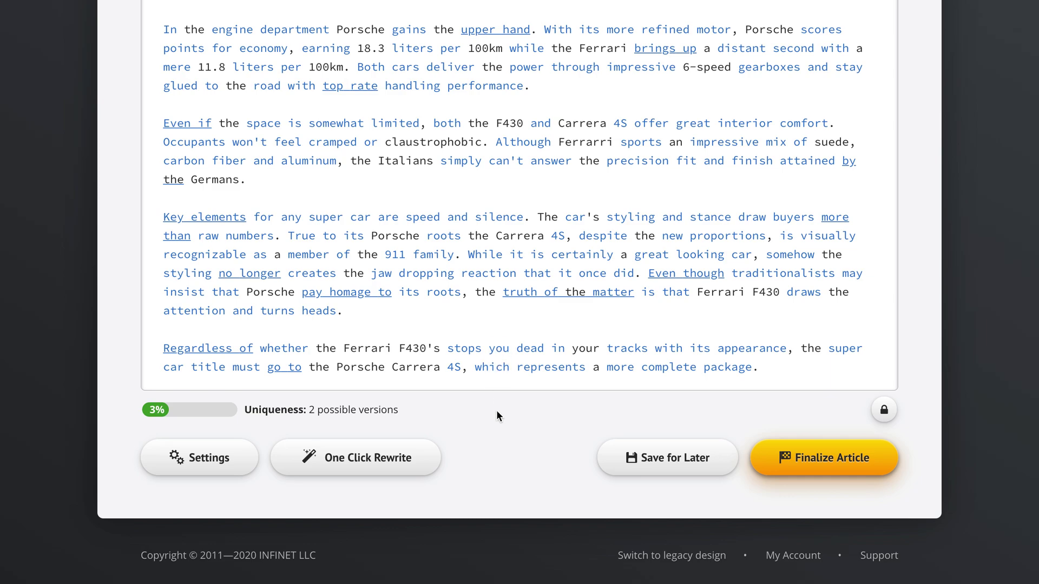
pyautogui.click(201, 468)
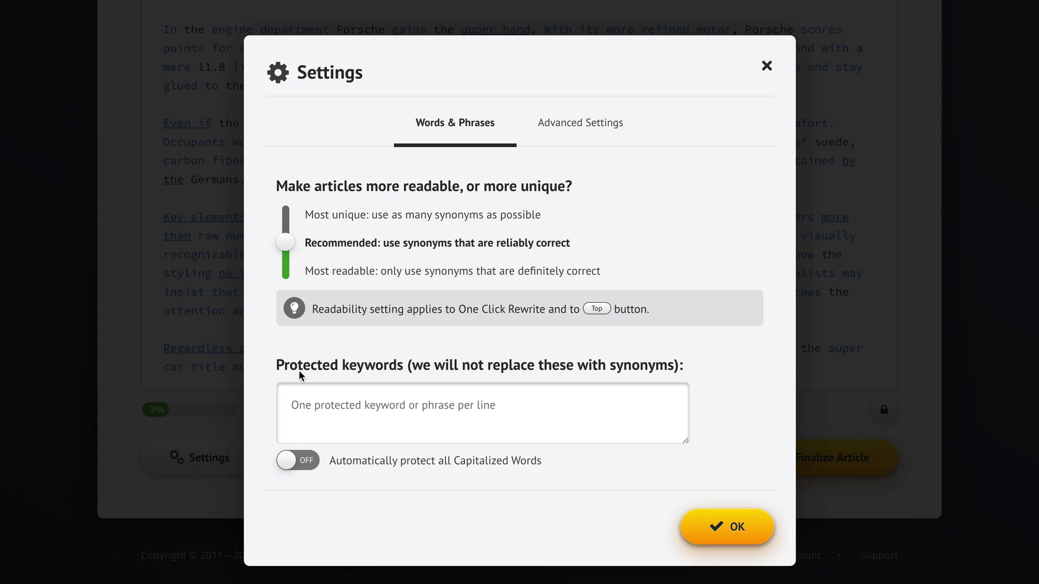
# Protect the keywords Ferrari and Porsche and auto-protect all Capitalized Words
pyautogui.click(359, 404)
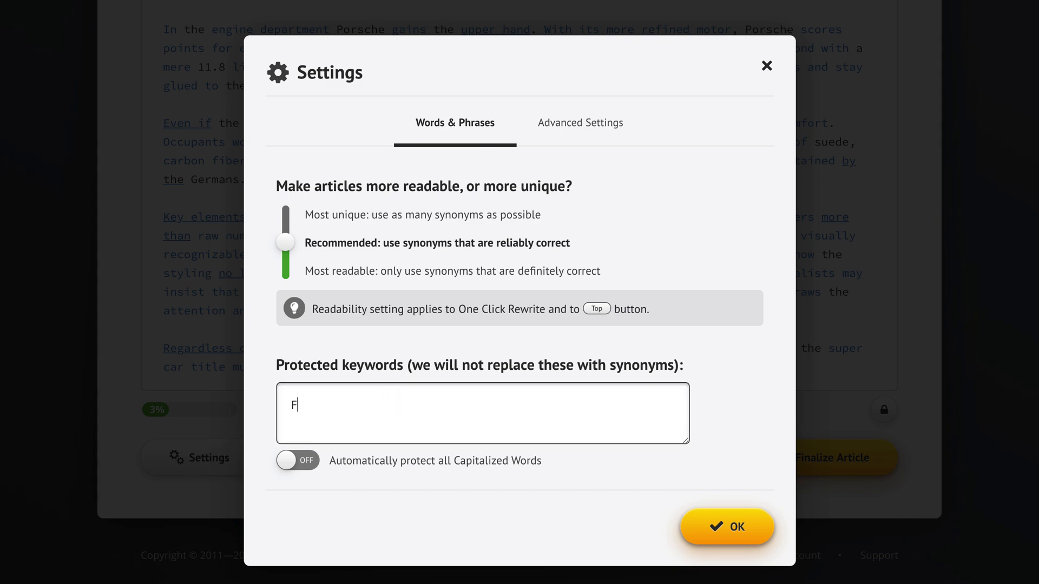
pyautogui.write('errari ')
pyautogui.write('Porsche')
pyautogui.click(437, 497)
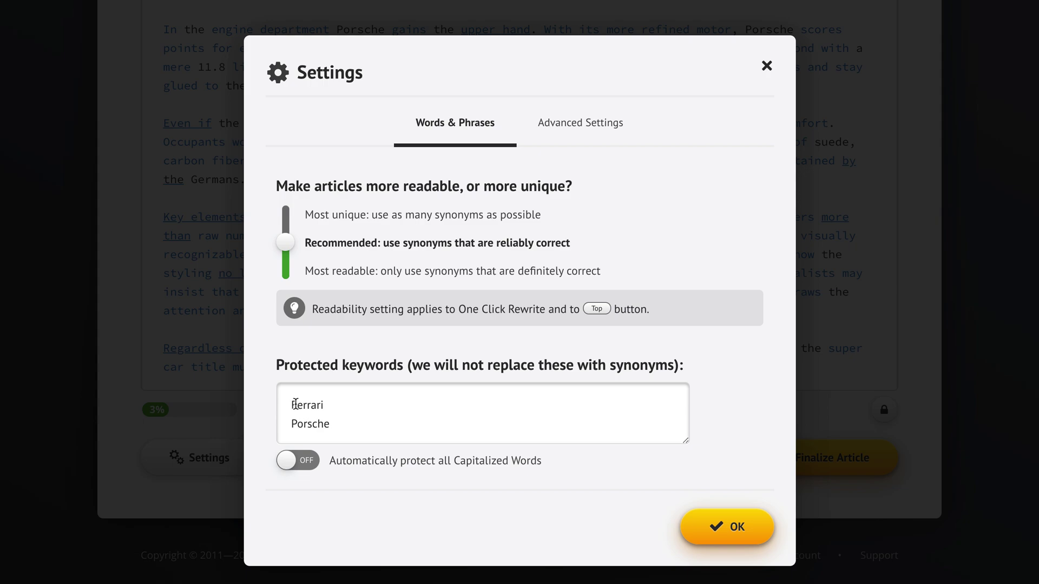
pyautogui.moveTo(297, 405); pyautogui.dragTo(344, 426)
pyautogui.click(344, 427)
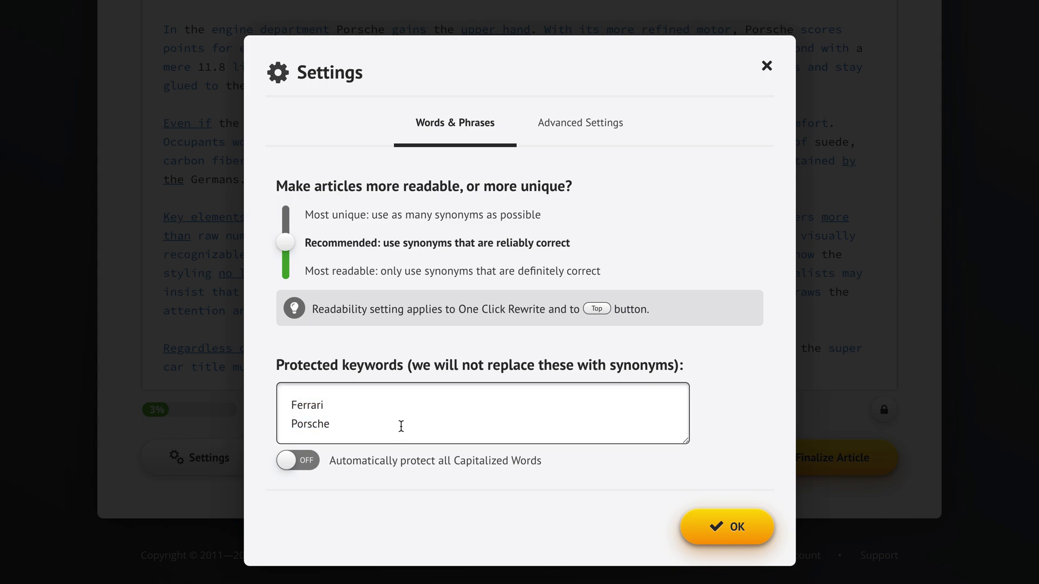
pyautogui.click(418, 469)
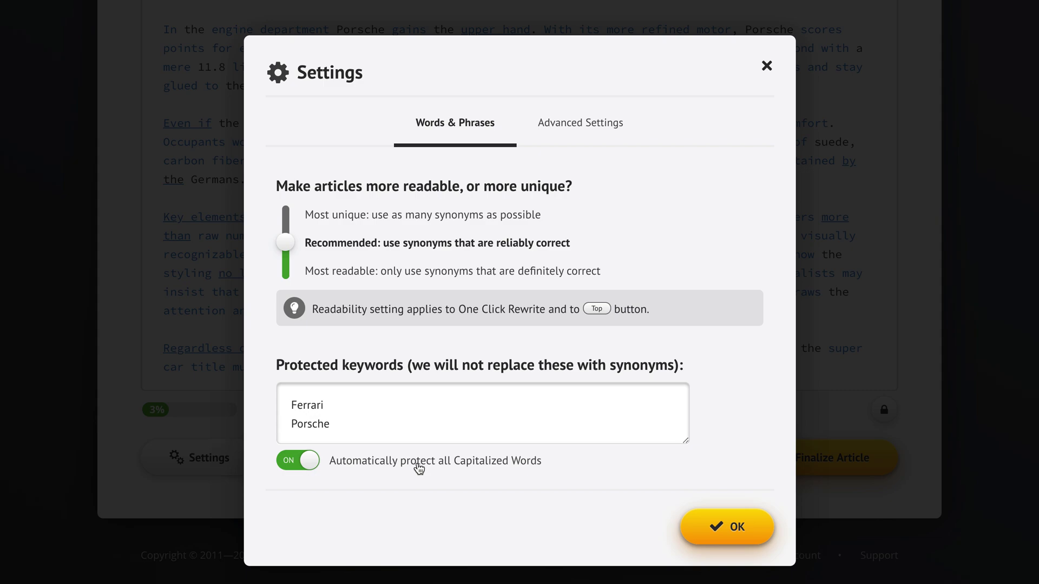
pyautogui.click(584, 132)
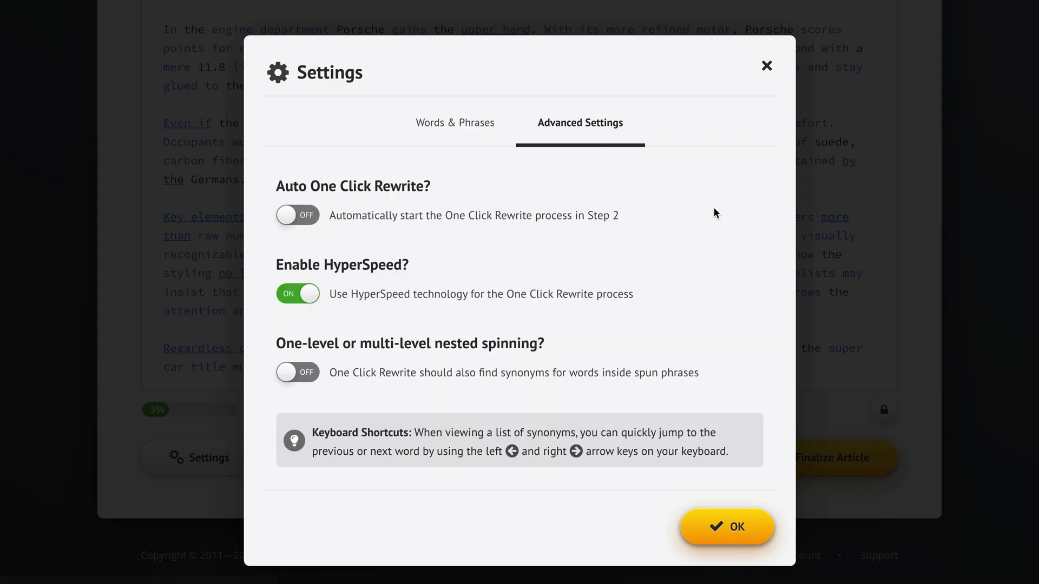
pyautogui.moveTo(416, 295)
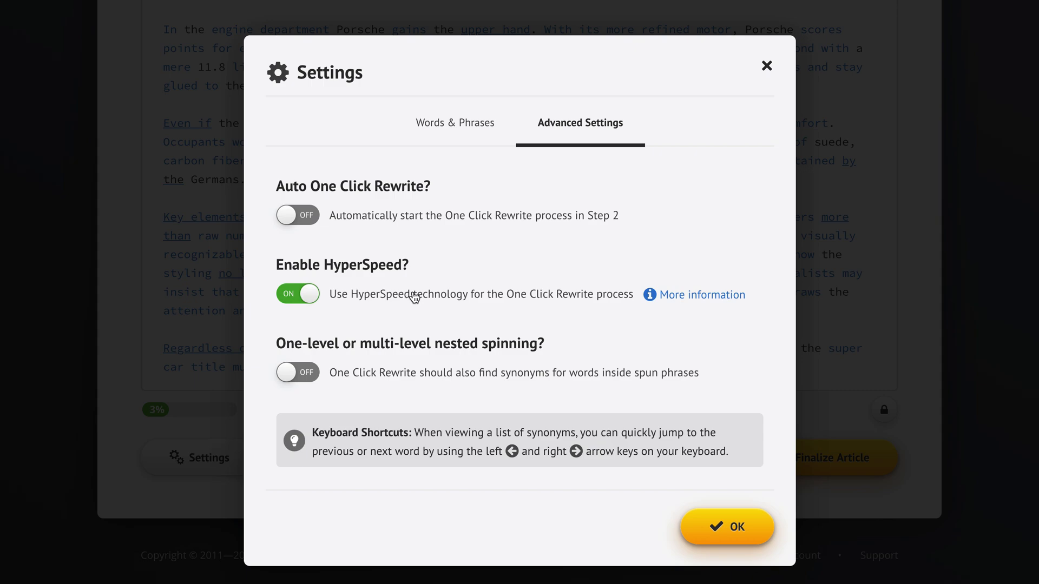
pyautogui.click(685, 297)
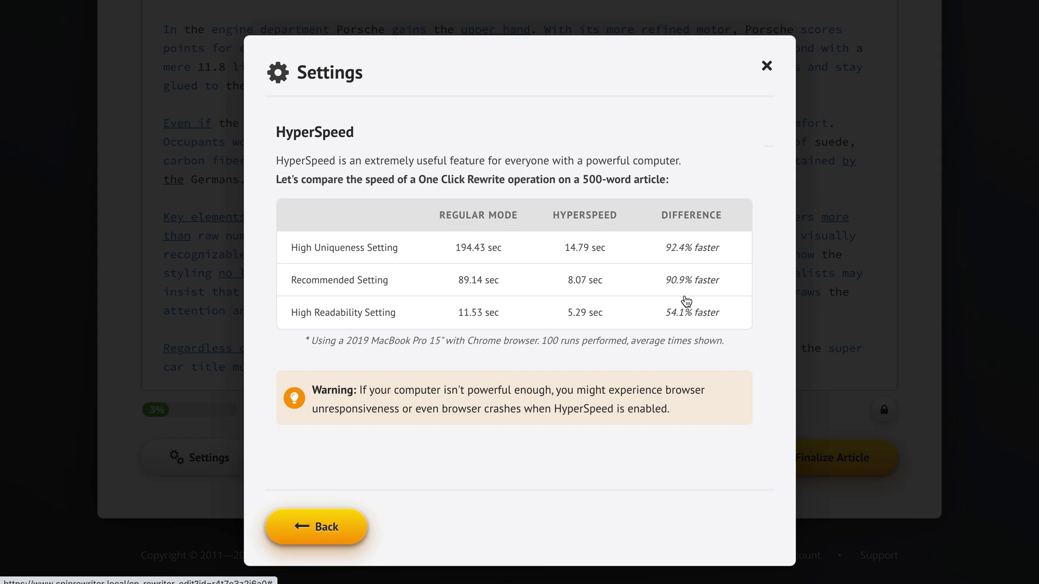
pyautogui.click(306, 524)
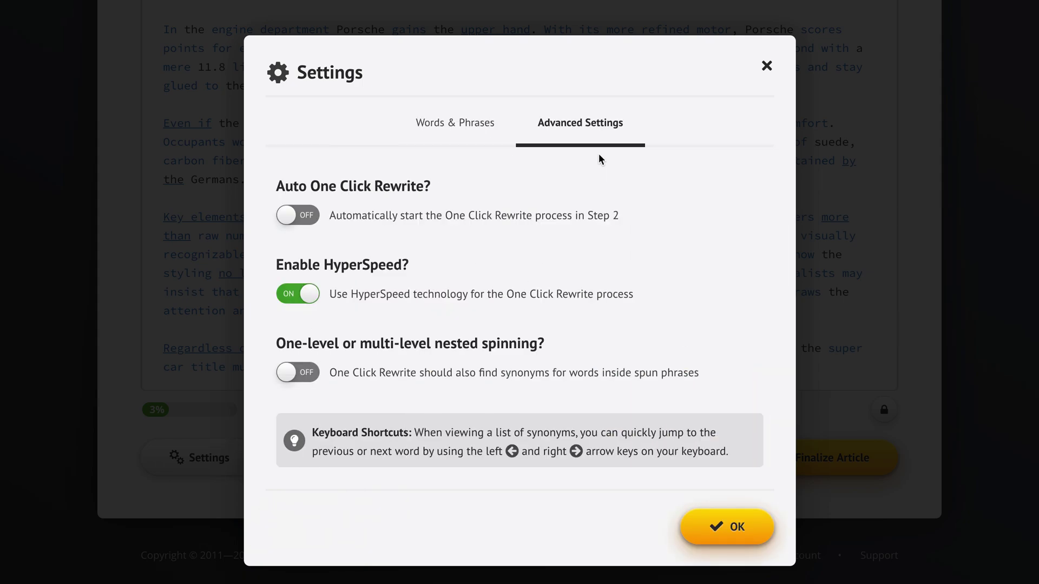
pyautogui.click(416, 297)
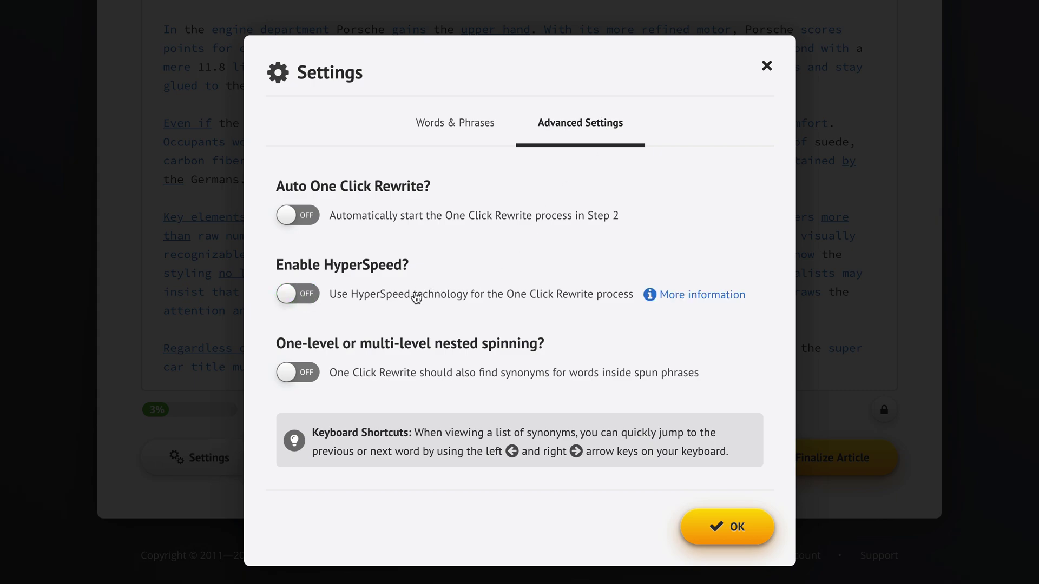
pyautogui.click(416, 297)
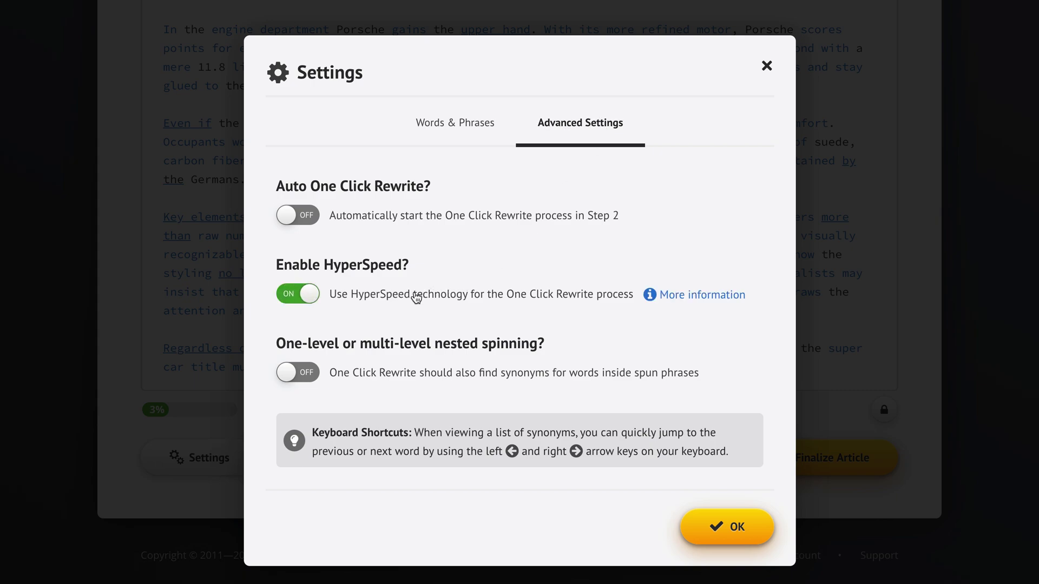
pyautogui.click(475, 377)
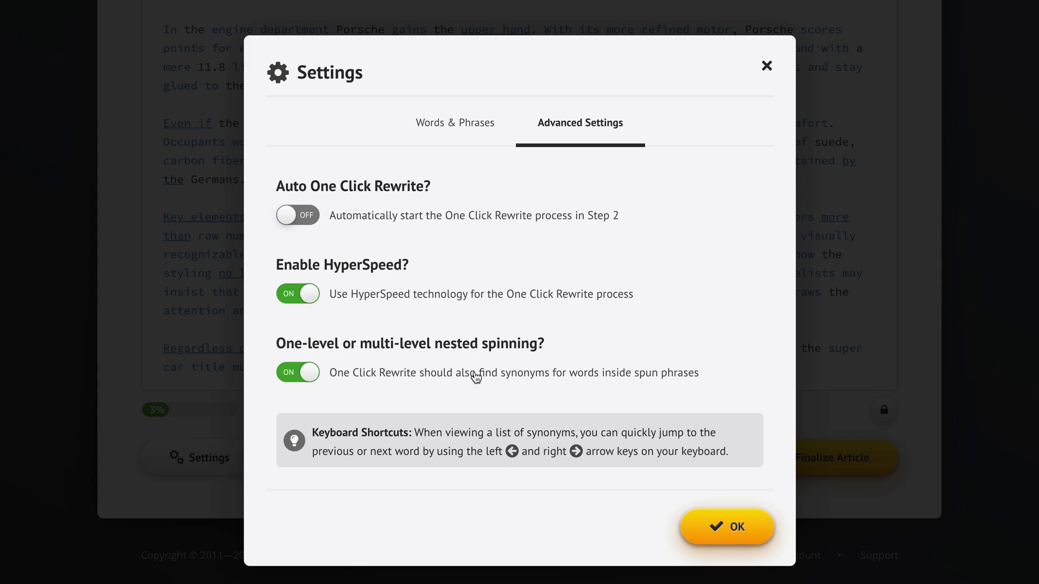
pyautogui.click(474, 374)
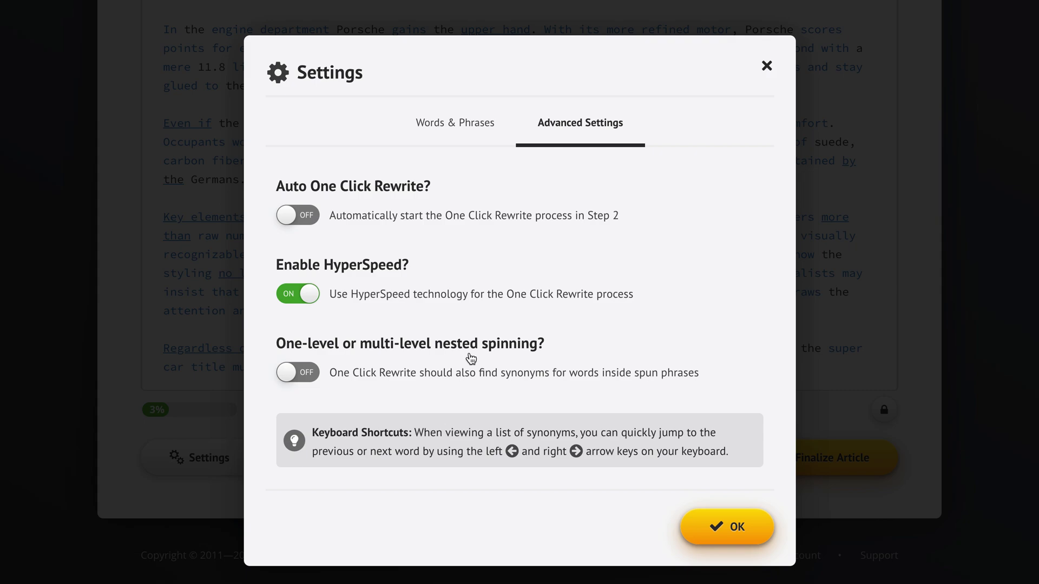
pyautogui.click(456, 124)
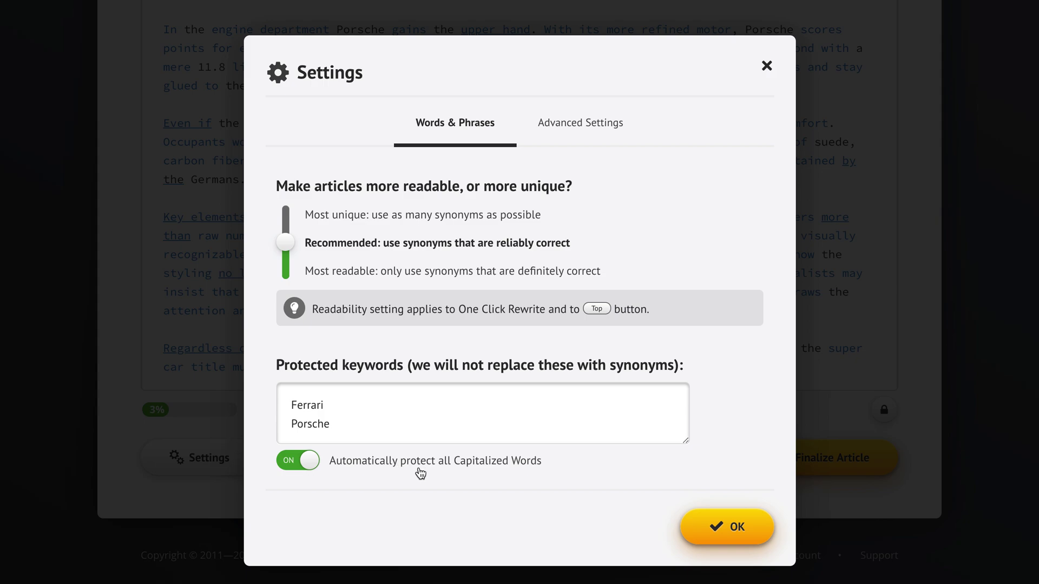
# Save the settings and return to the article at 3% uniqueness
pyautogui.click(736, 527)
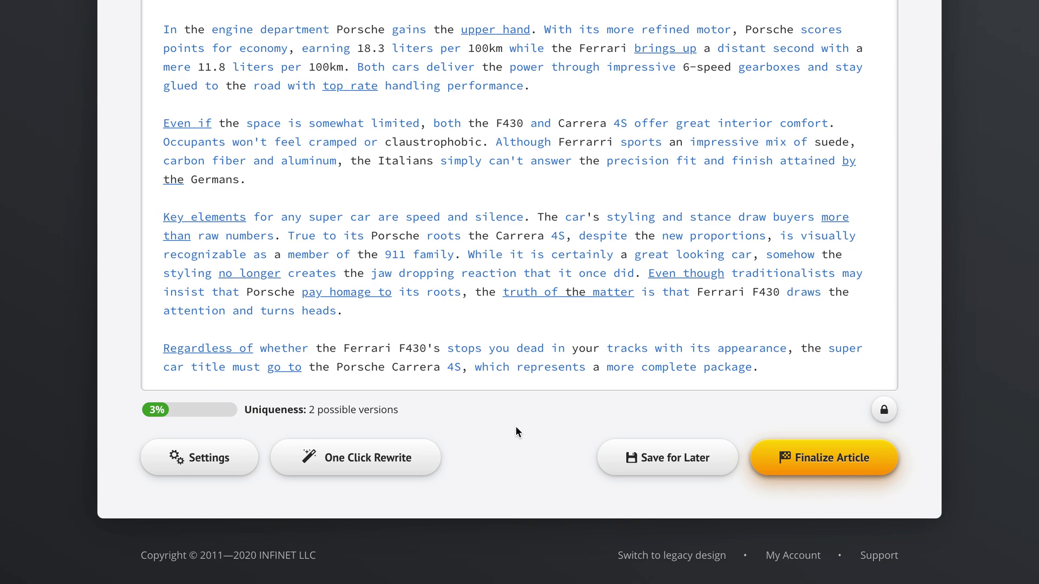
# Run One Click Rewrite and review the spun article at 99% uniqueness
pyautogui.click(377, 463)
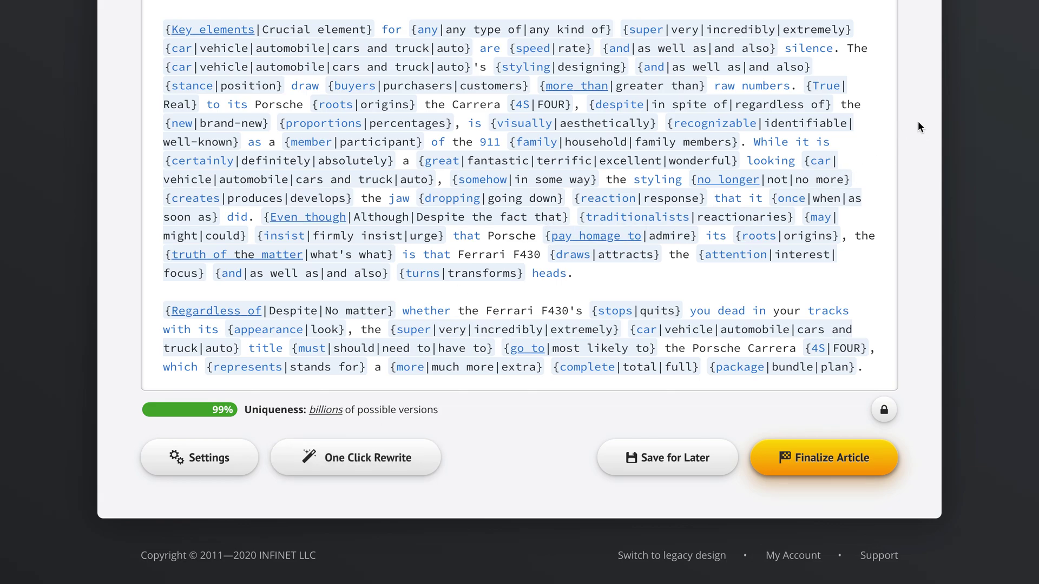
pyautogui.scroll(15, 917, 121)
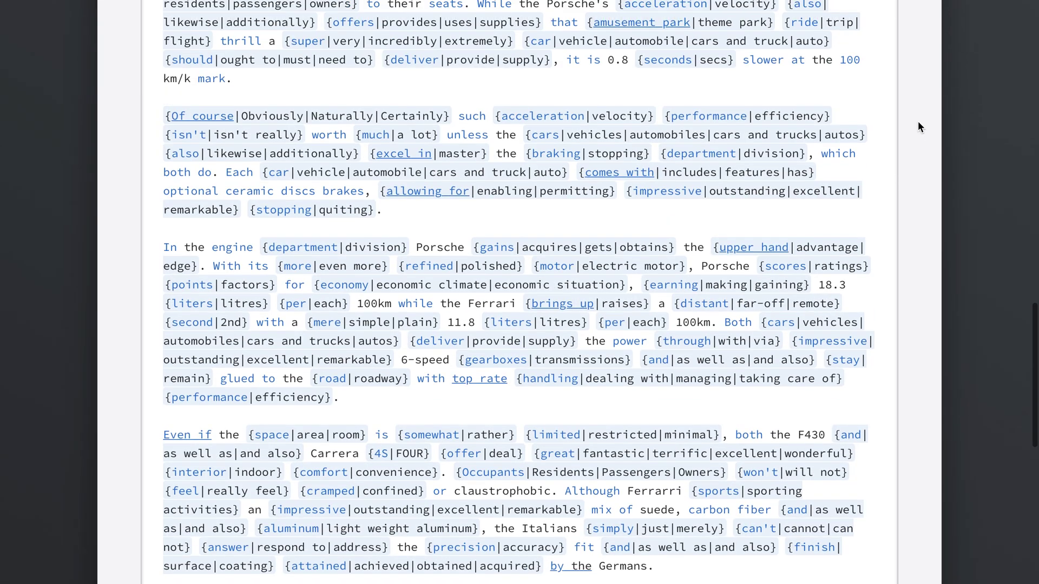
pyautogui.scroll(12, 919, 127)
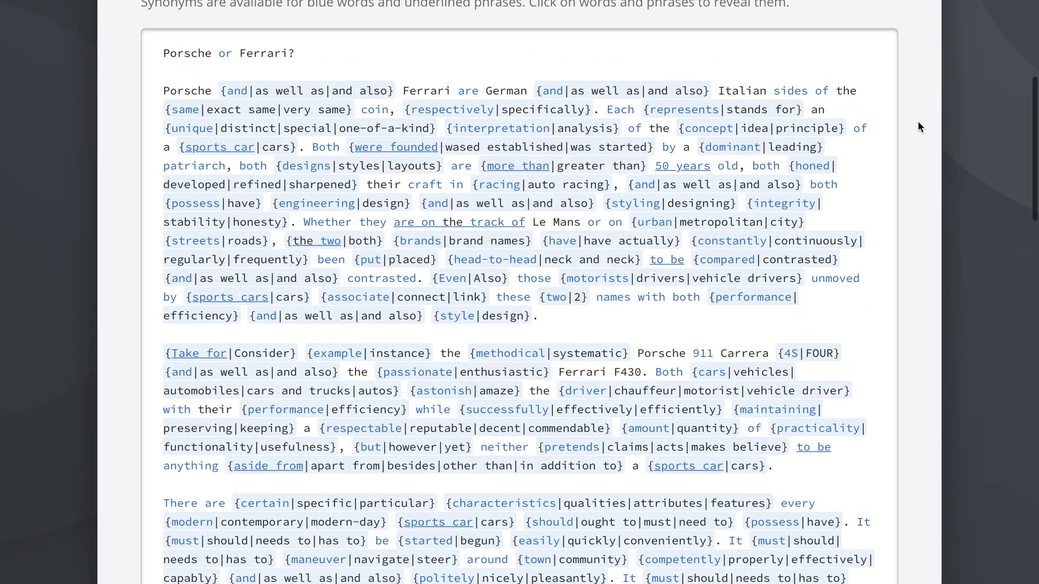
pyautogui.scroll(-3, 919, 127)
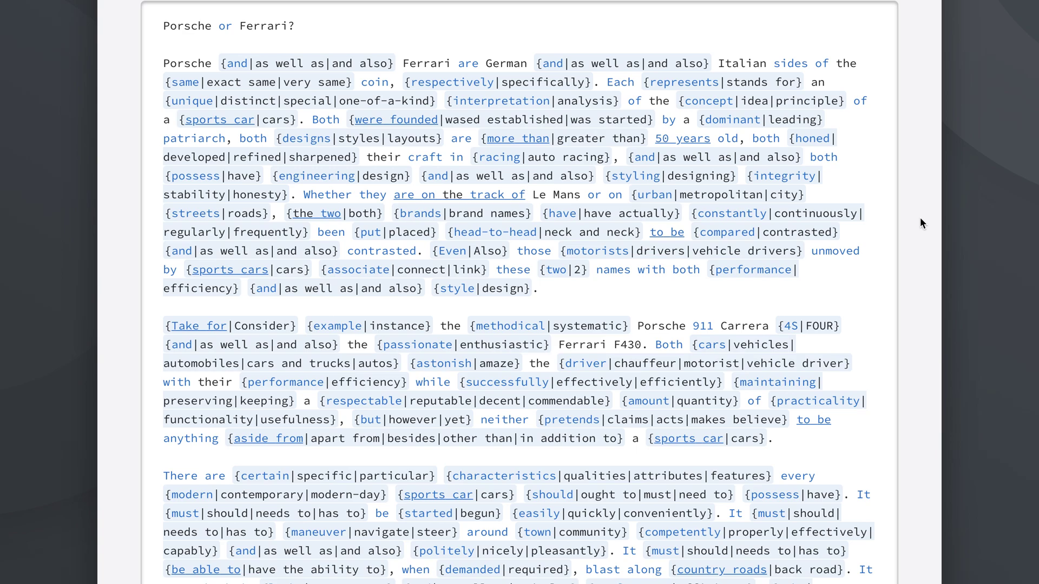
pyautogui.scroll(-1, 920, 218)
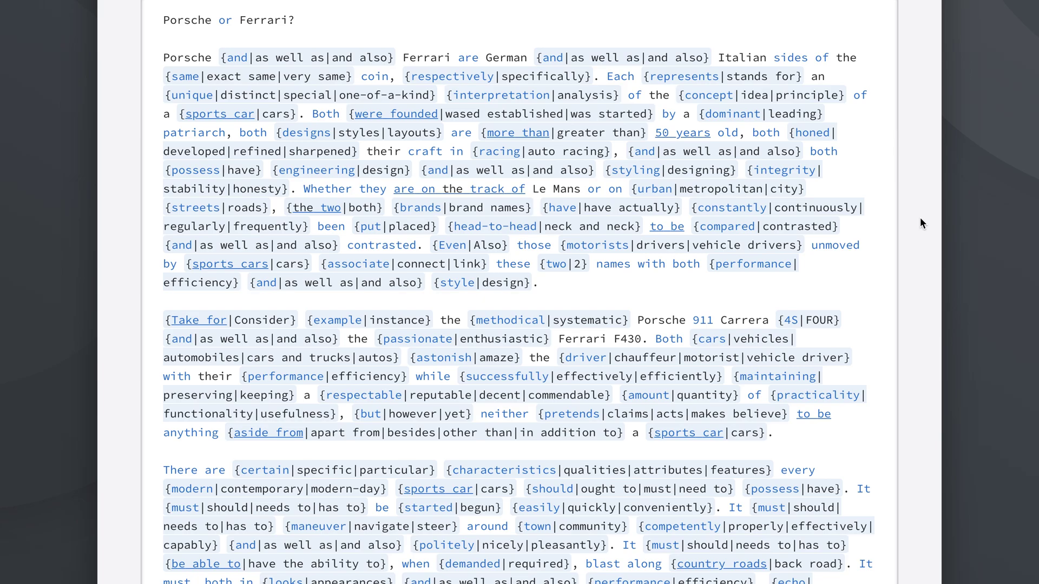
pyautogui.scroll(-5, 921, 223)
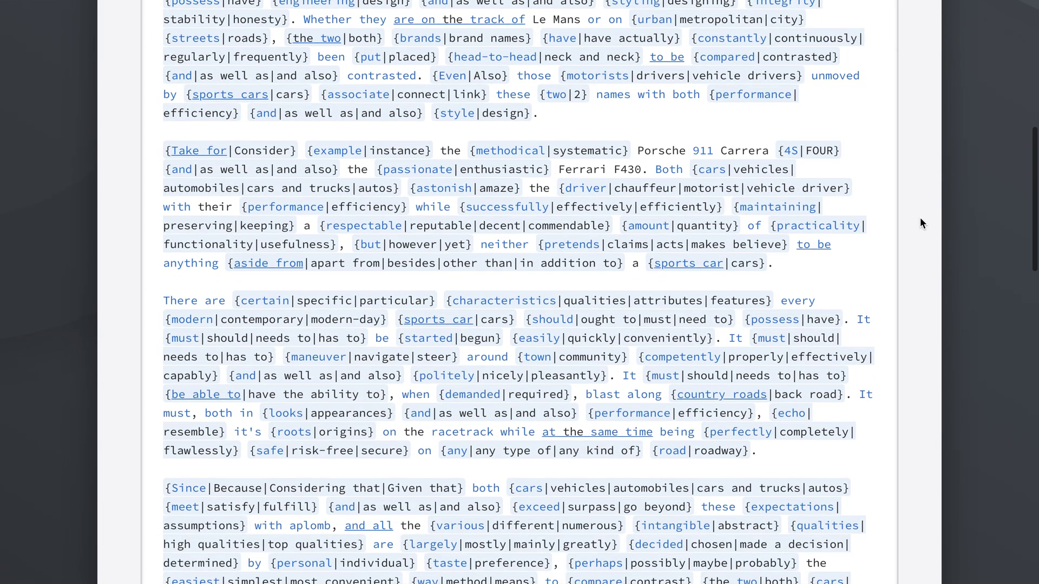
pyautogui.scroll(-18, 921, 219)
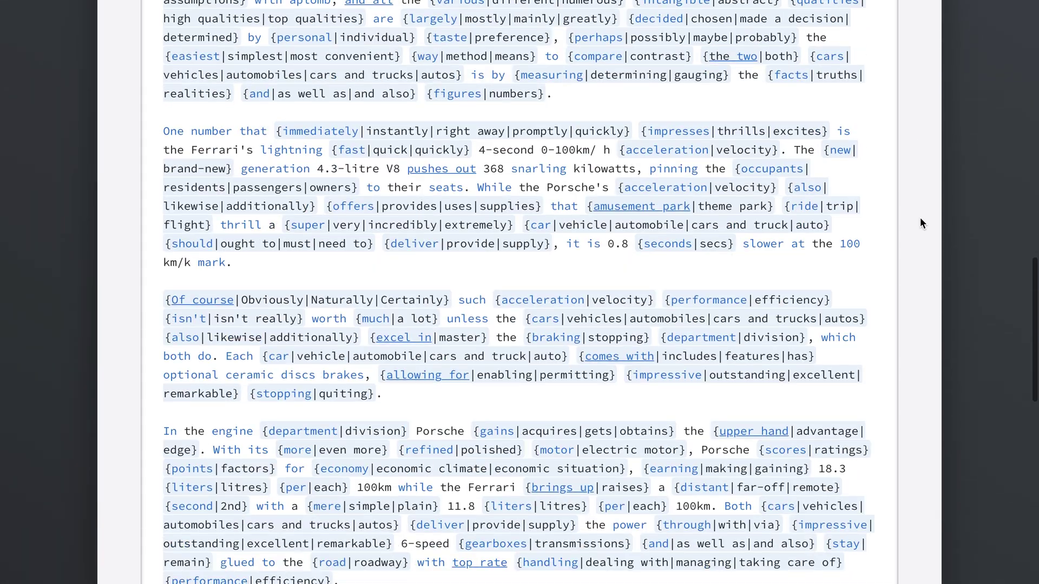
pyautogui.scroll(-8, 920, 222)
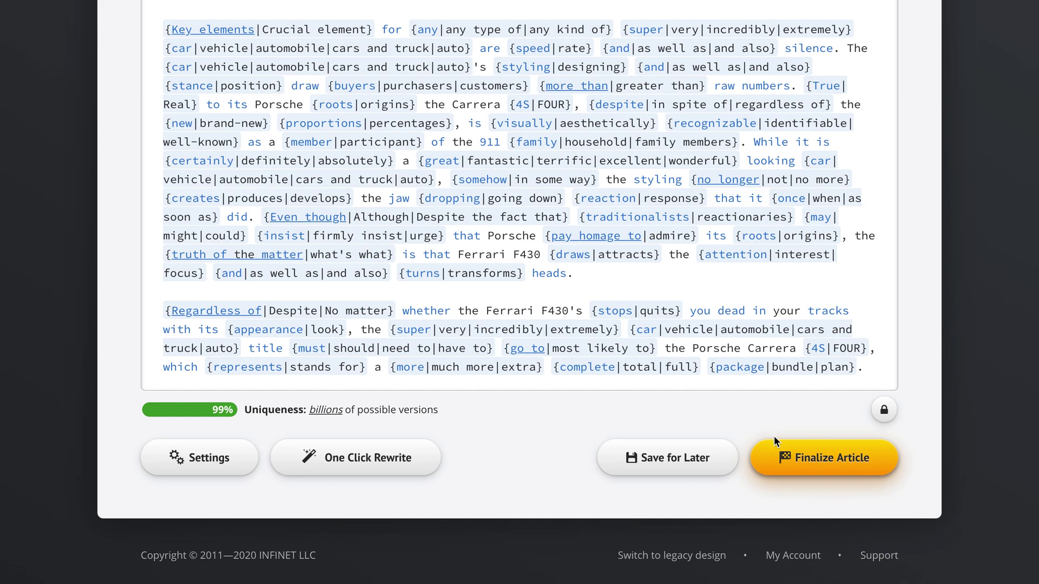
# Finalize and save the spun article, dismissing the success notice
pyautogui.click(821, 463)
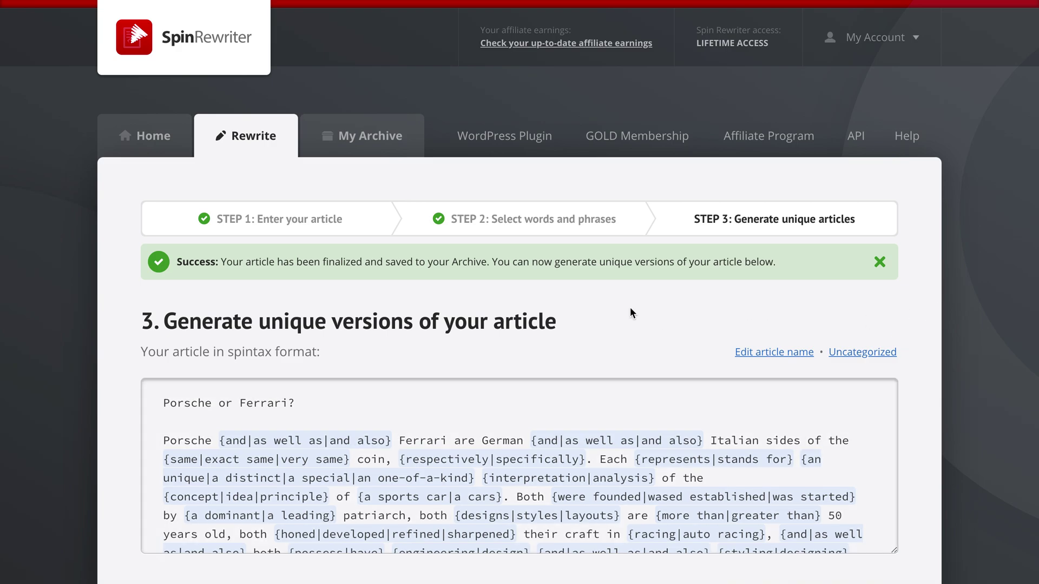
pyautogui.click(881, 261)
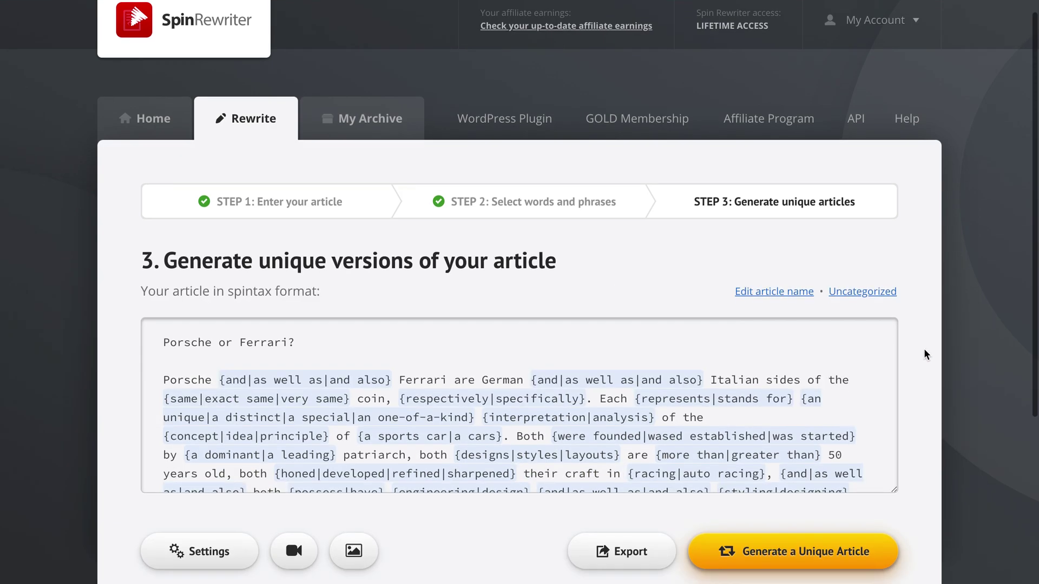
pyautogui.scroll(-4, 924, 352)
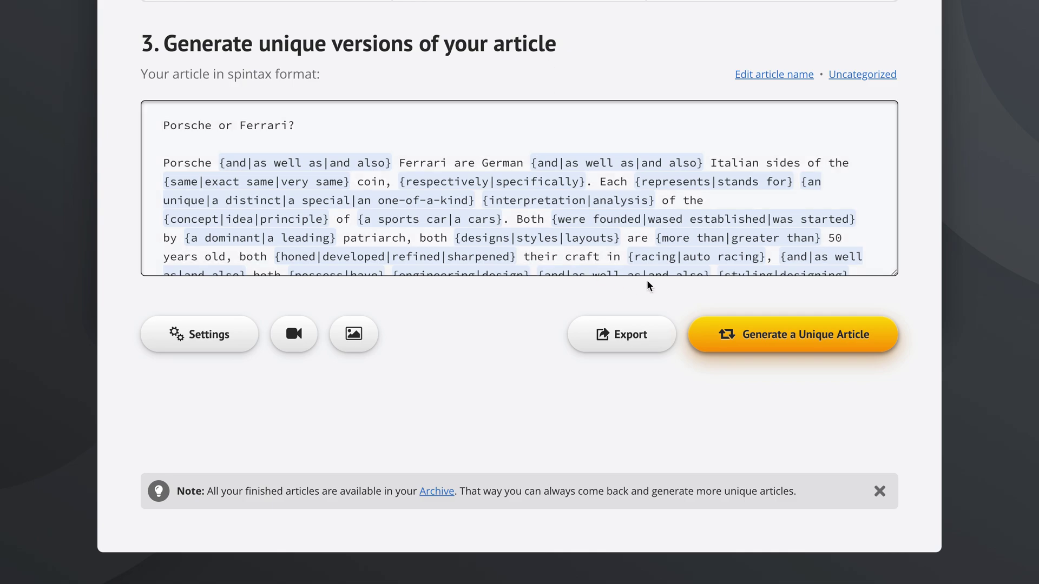
# Generate a 618-word unique article at 98% uniqueness and open the image search
pyautogui.click(800, 344)
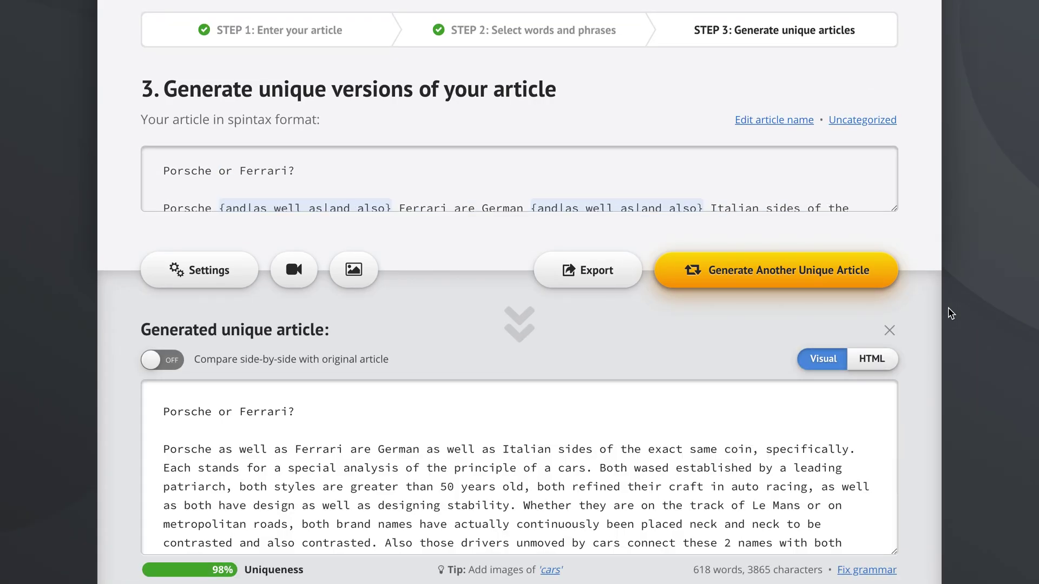
pyautogui.scroll(-1, 951, 314)
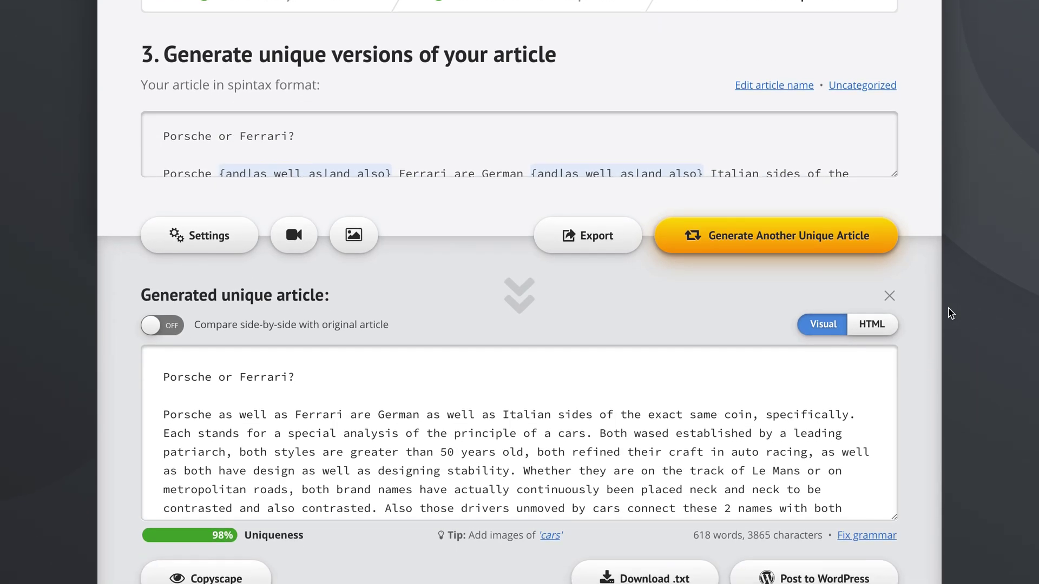
pyautogui.scroll(-1, 950, 313)
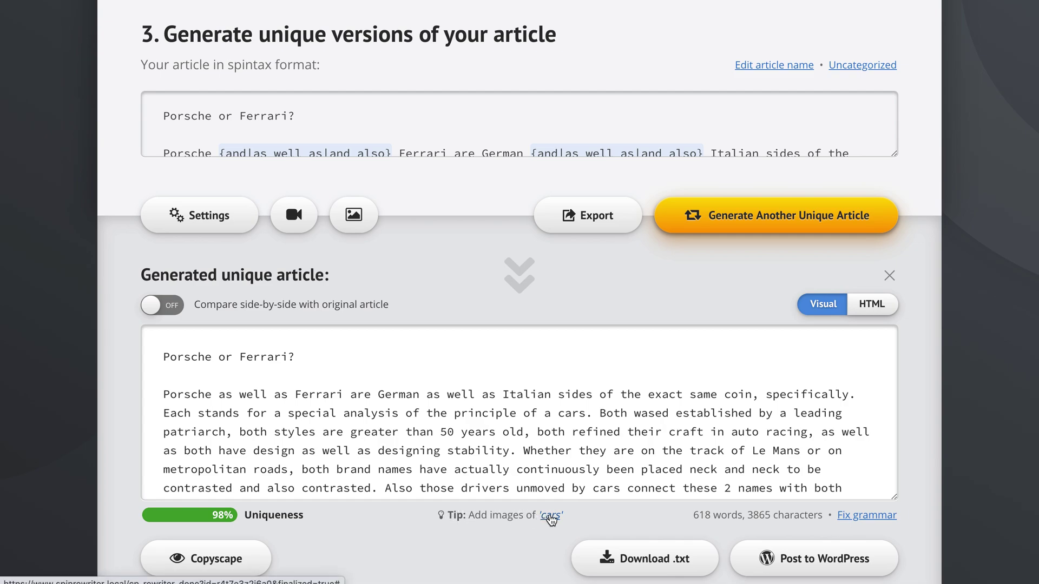
pyautogui.click(352, 215)
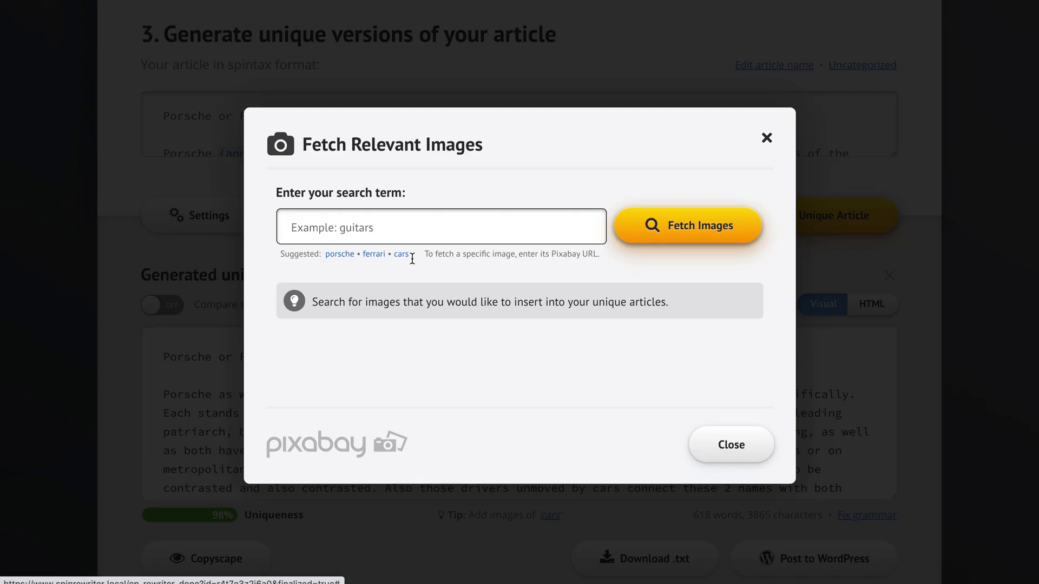
# Insert four images from the 'ferrari' search, two images per article
pyautogui.click(374, 254)
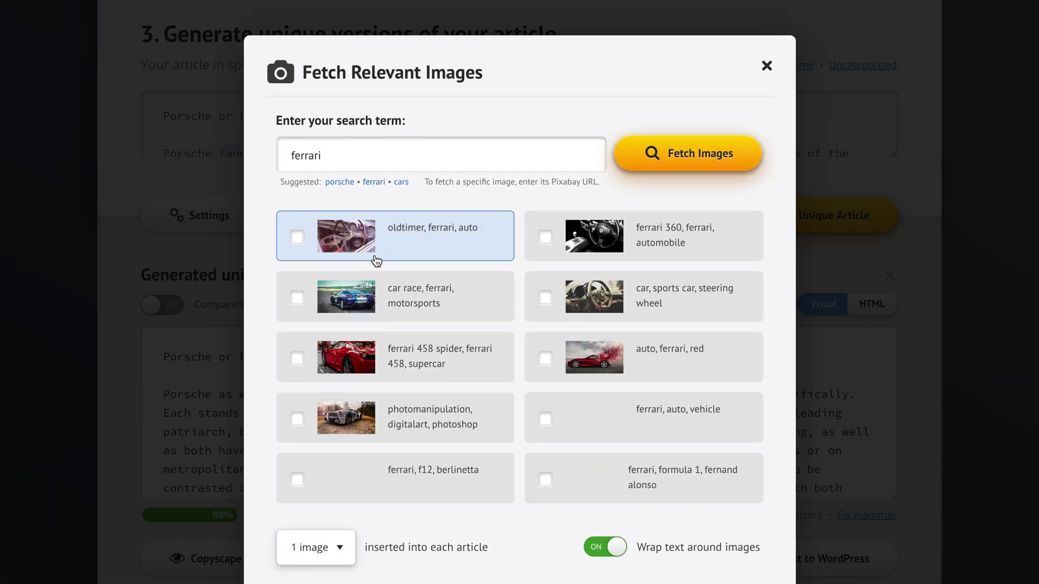
pyautogui.click(426, 363)
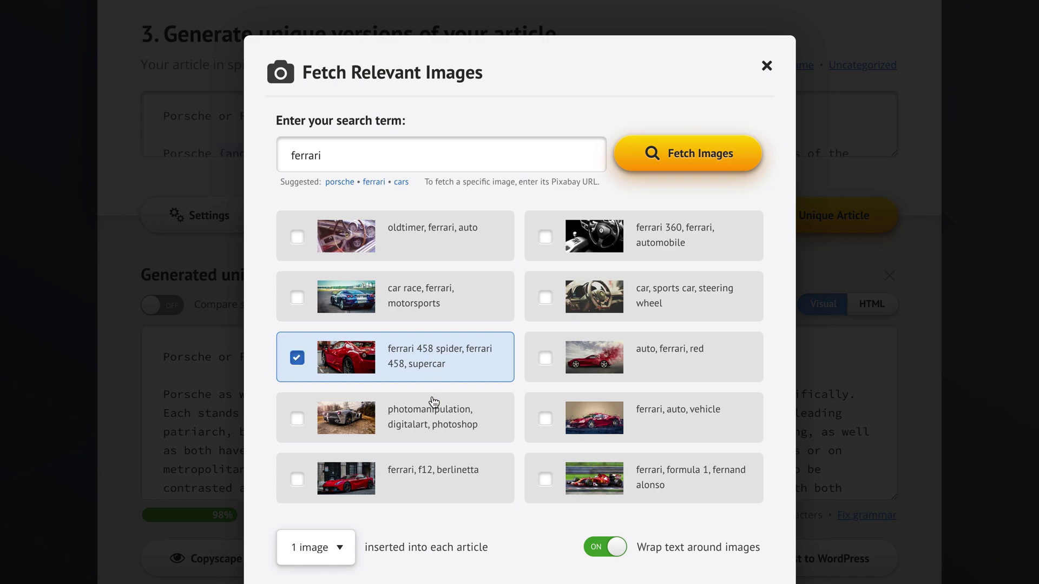
pyautogui.click(435, 482)
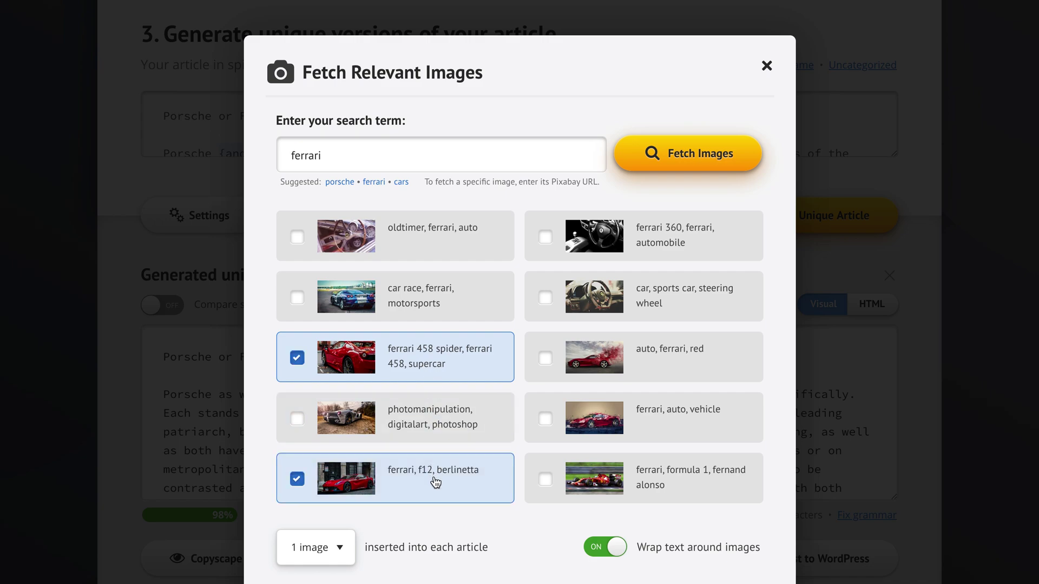
pyautogui.click(670, 368)
pyautogui.click(671, 312)
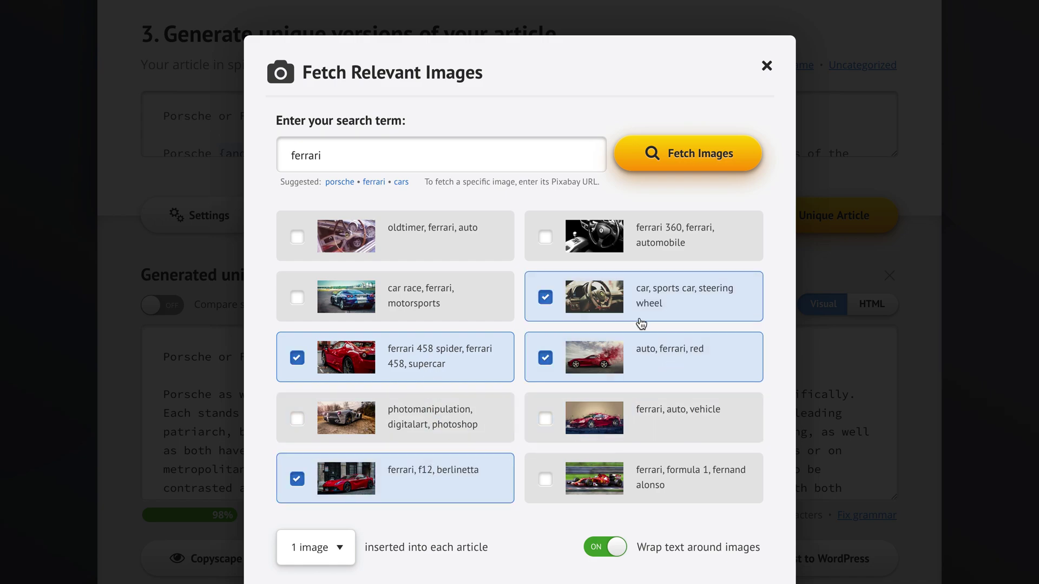
pyautogui.click(326, 553)
pyautogui.click(304, 478)
pyautogui.scroll(-3, 539, 483)
pyautogui.click(696, 448)
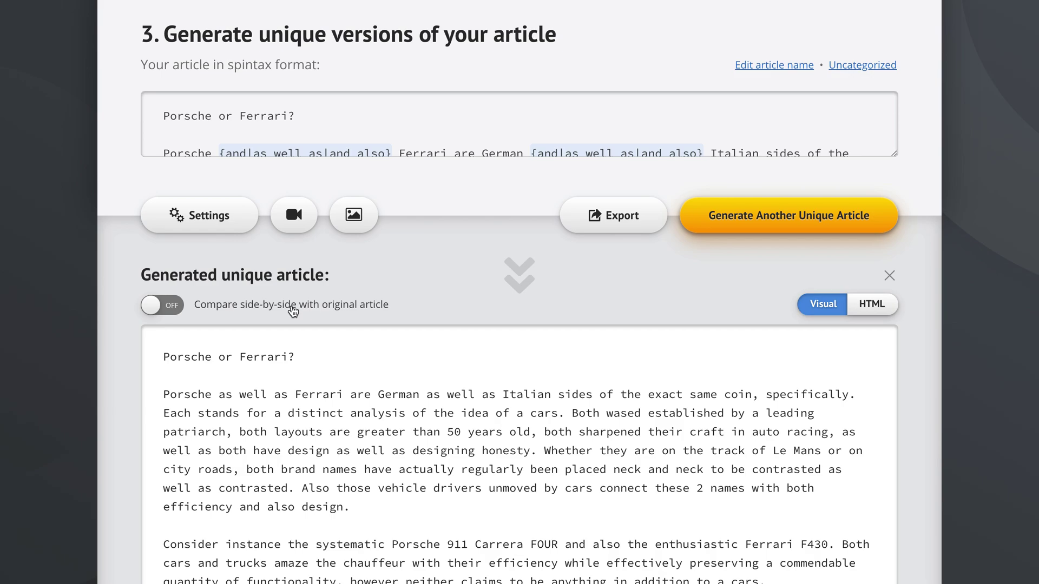
# Show the unique article side by side with the original and review both
pyautogui.click(293, 311)
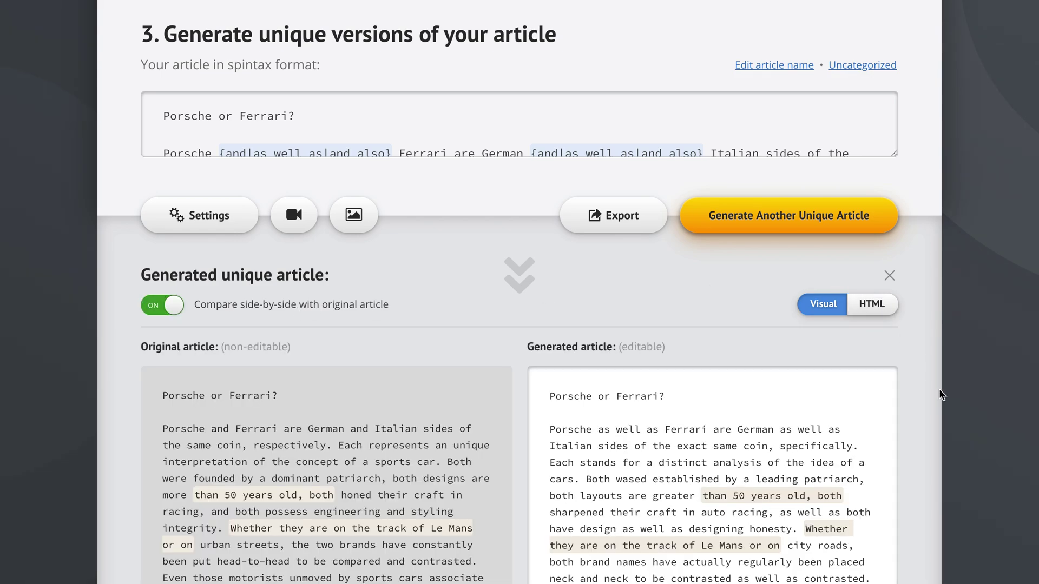
pyautogui.scroll(-3, 940, 389)
pyautogui.scroll(-3, 940, 388)
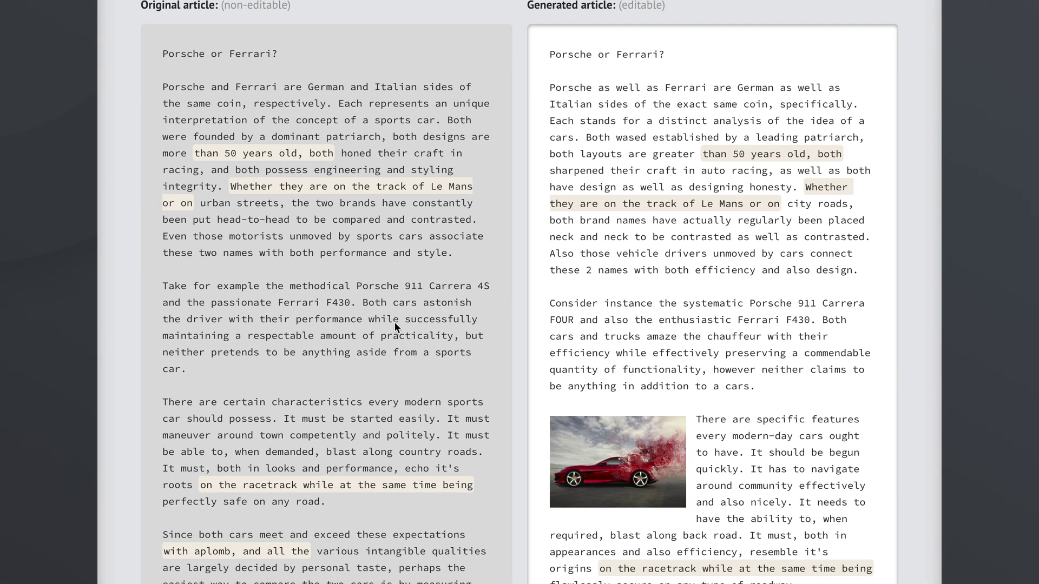
pyautogui.scroll(-6, 938, 358)
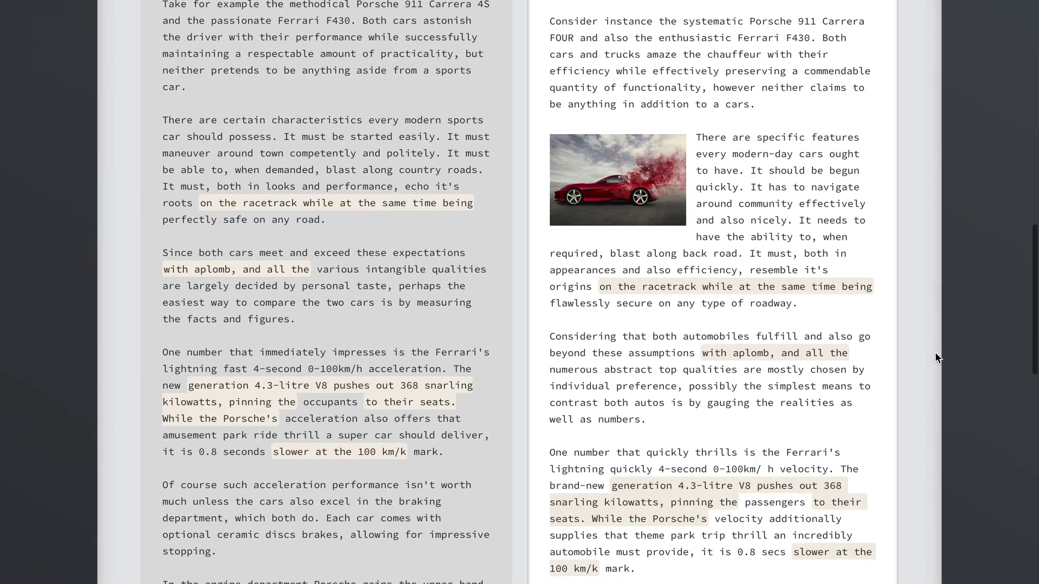
pyautogui.scroll(-11, 937, 358)
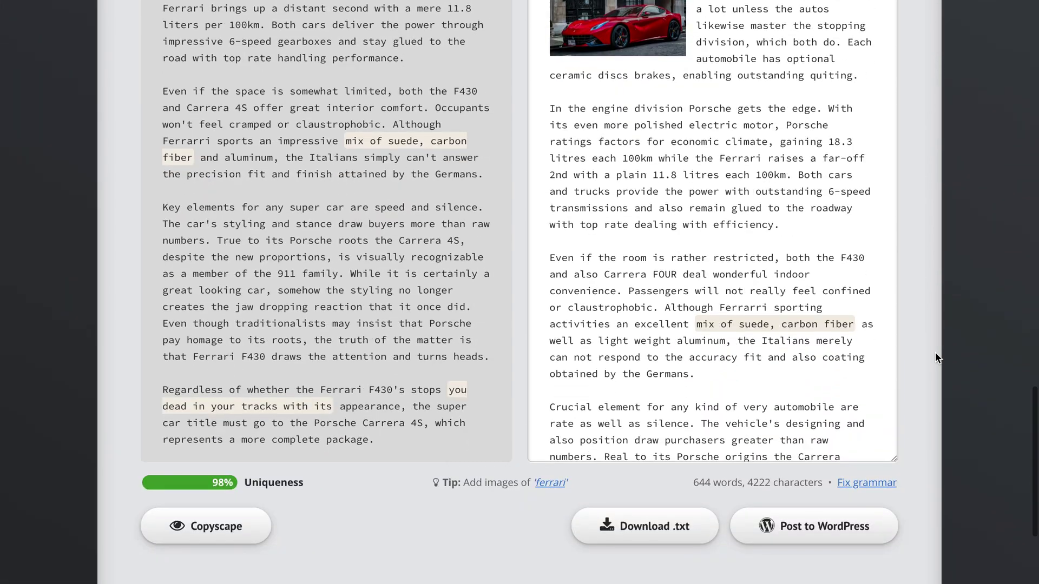
pyautogui.scroll(20, 936, 358)
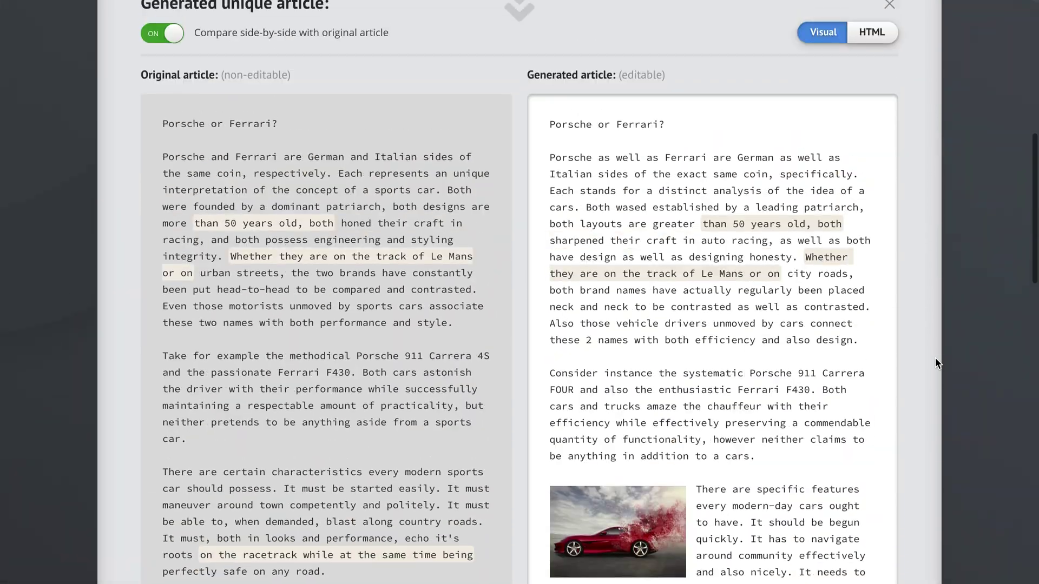
pyautogui.scroll(-11, 915, 365)
pyautogui.scroll(14, 916, 365)
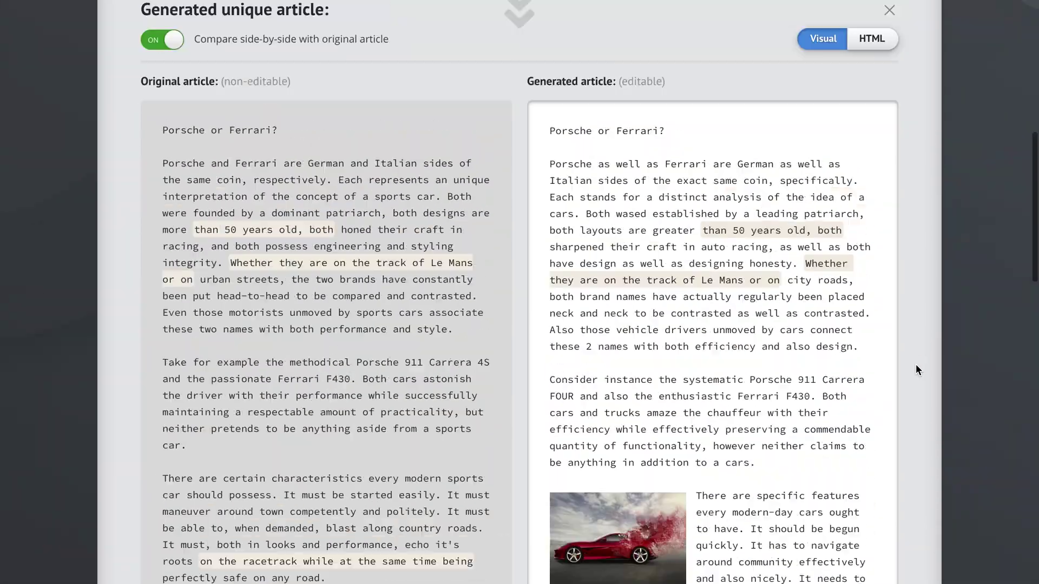
# Generate another unique version (642 words, 98% unique) and review it
pyautogui.click(788, 116)
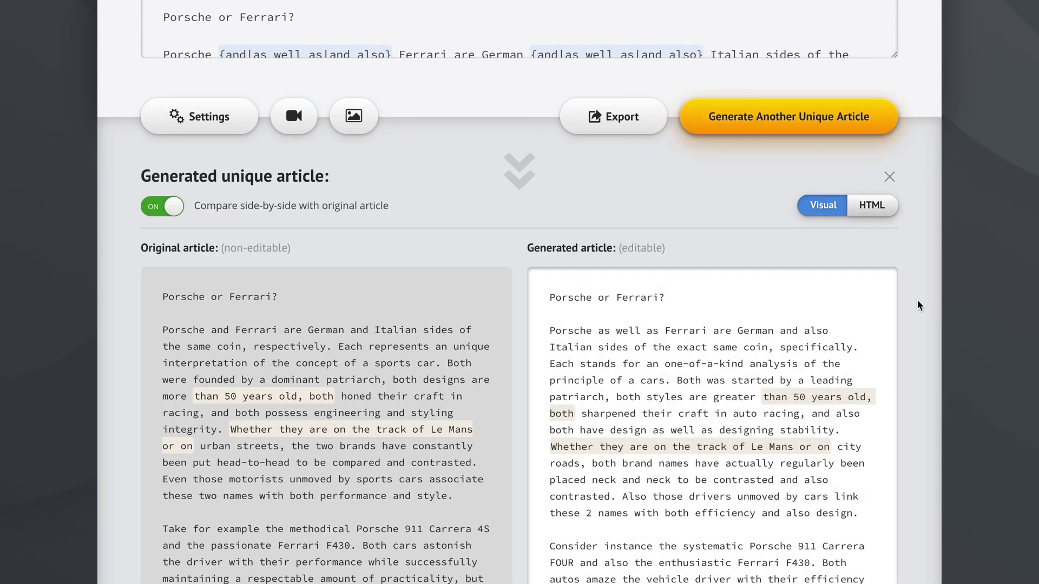
pyautogui.scroll(-3, 911, 377)
pyautogui.scroll(-13, 912, 382)
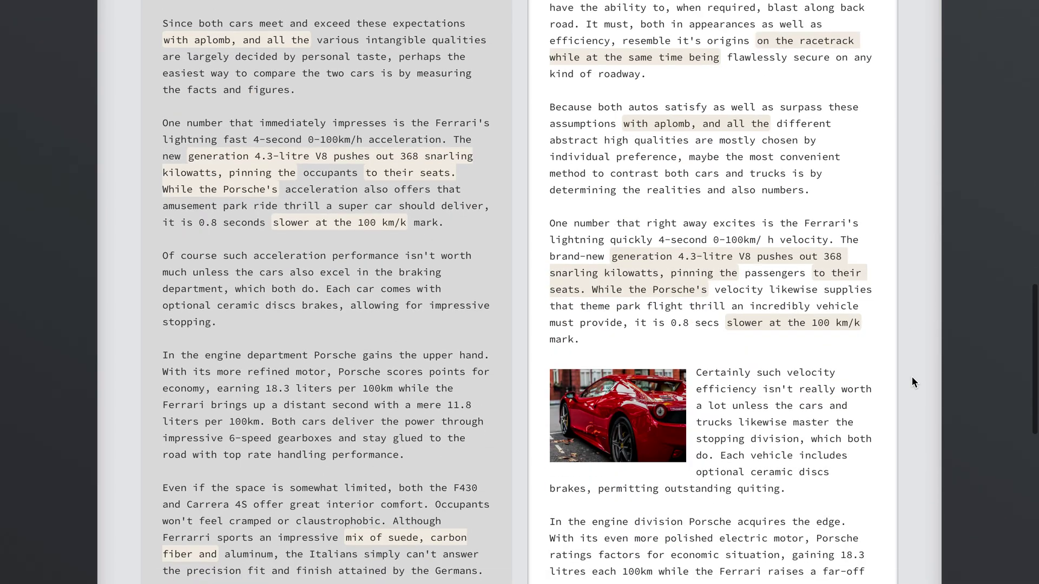
pyautogui.scroll(-4, 912, 377)
pyautogui.scroll(18, 912, 378)
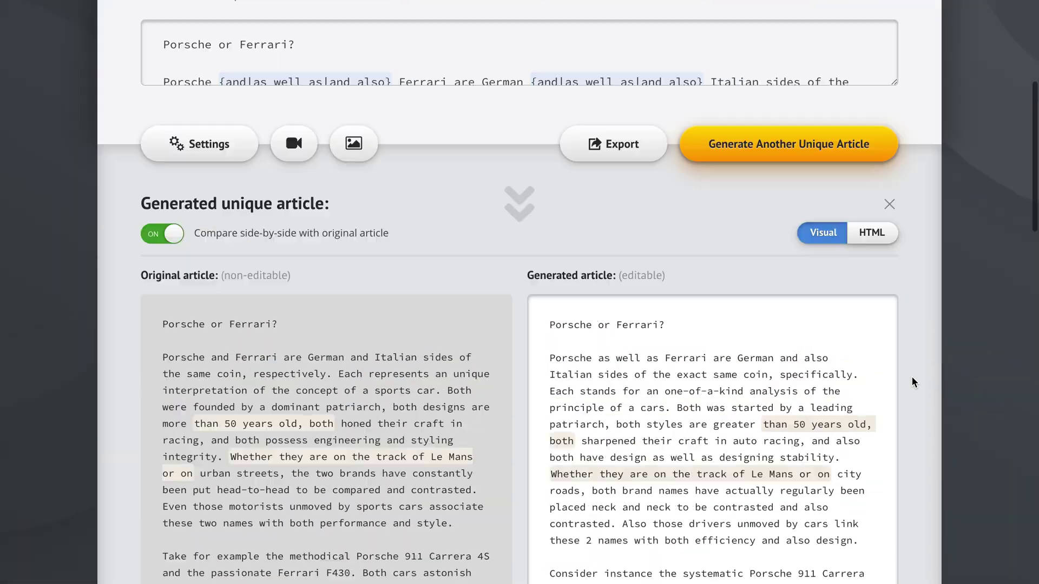
pyautogui.scroll(-2, 912, 382)
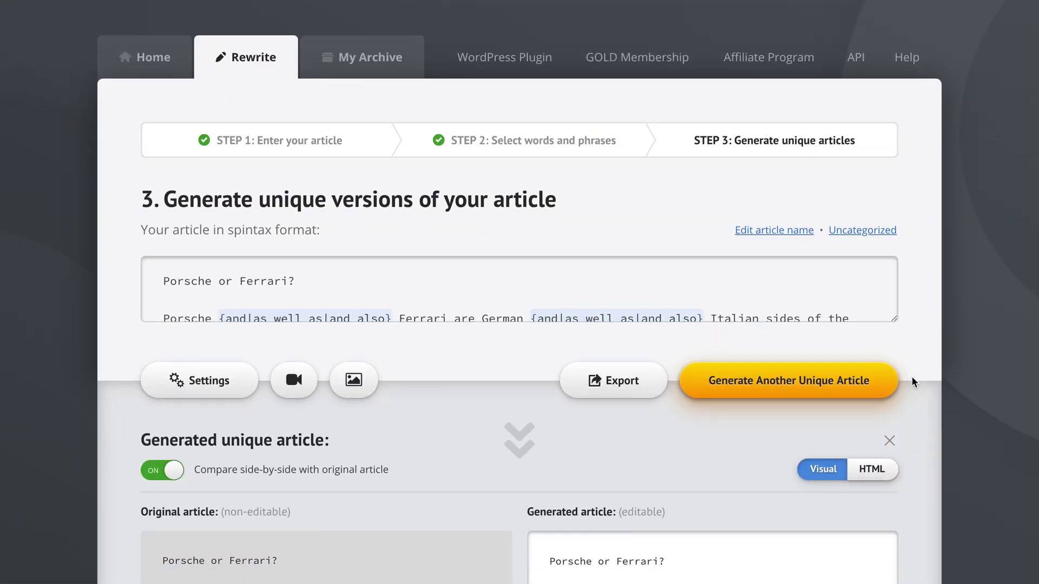
pyautogui.scroll(-15, 912, 382)
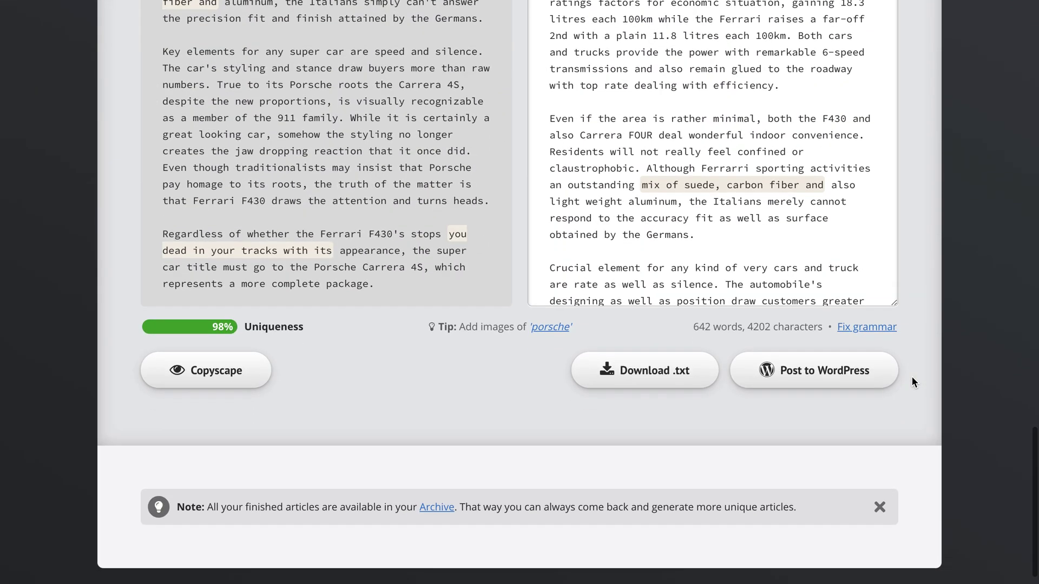